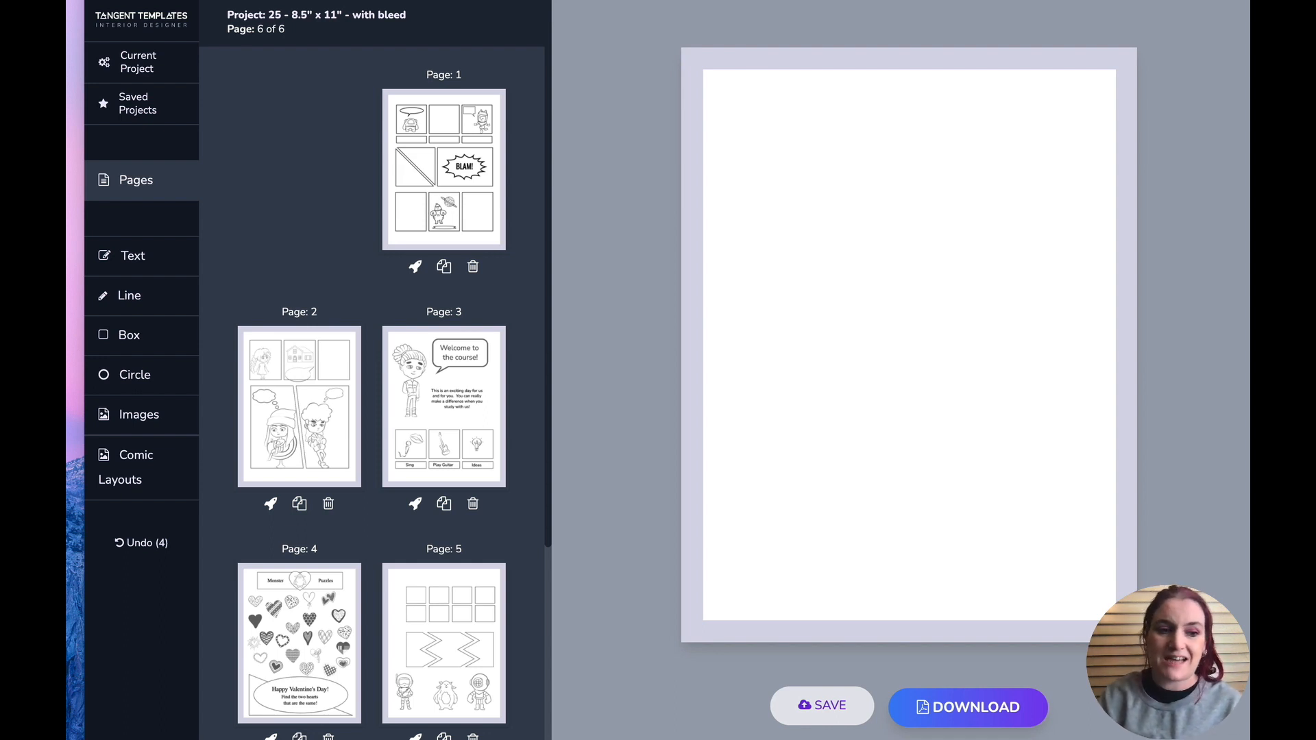
# - Insert the round, pointy-eared monster from the Robots And Monsters image category onto blank page 6
pyautogui.click(135, 415)
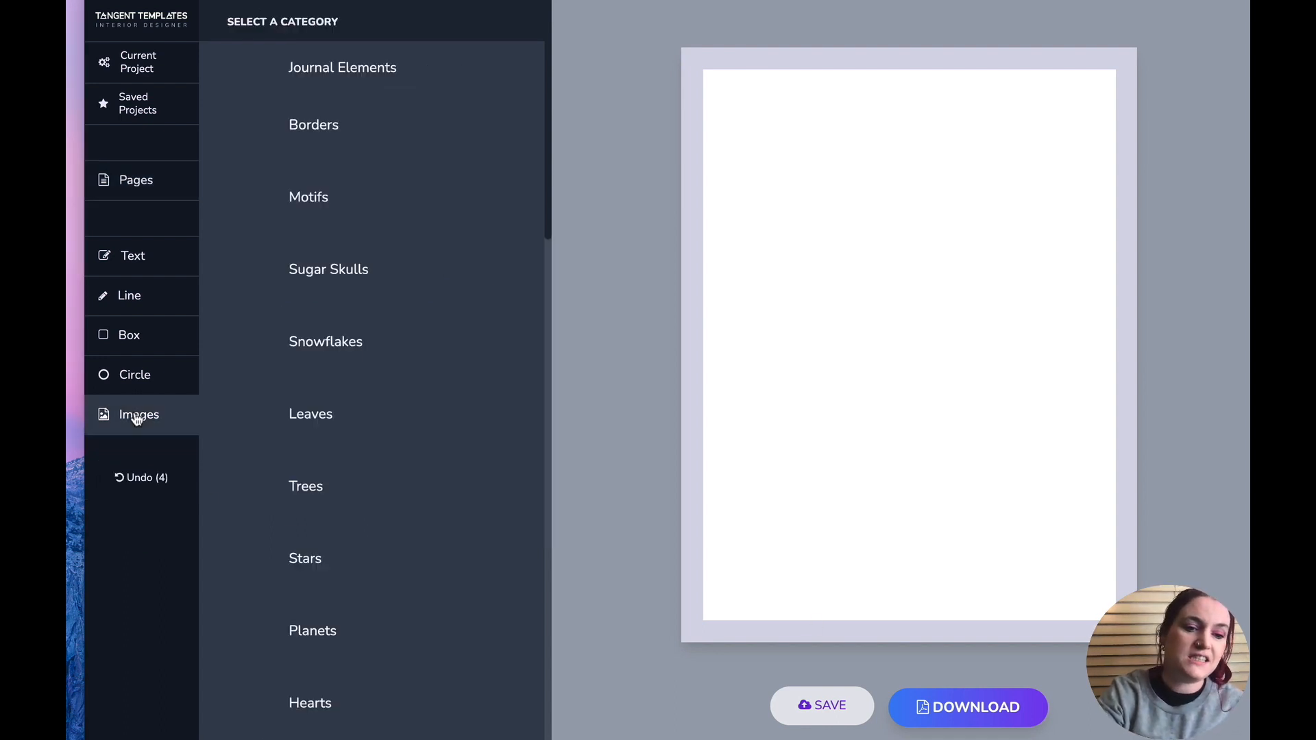
pyautogui.scroll(-15, 291, 216)
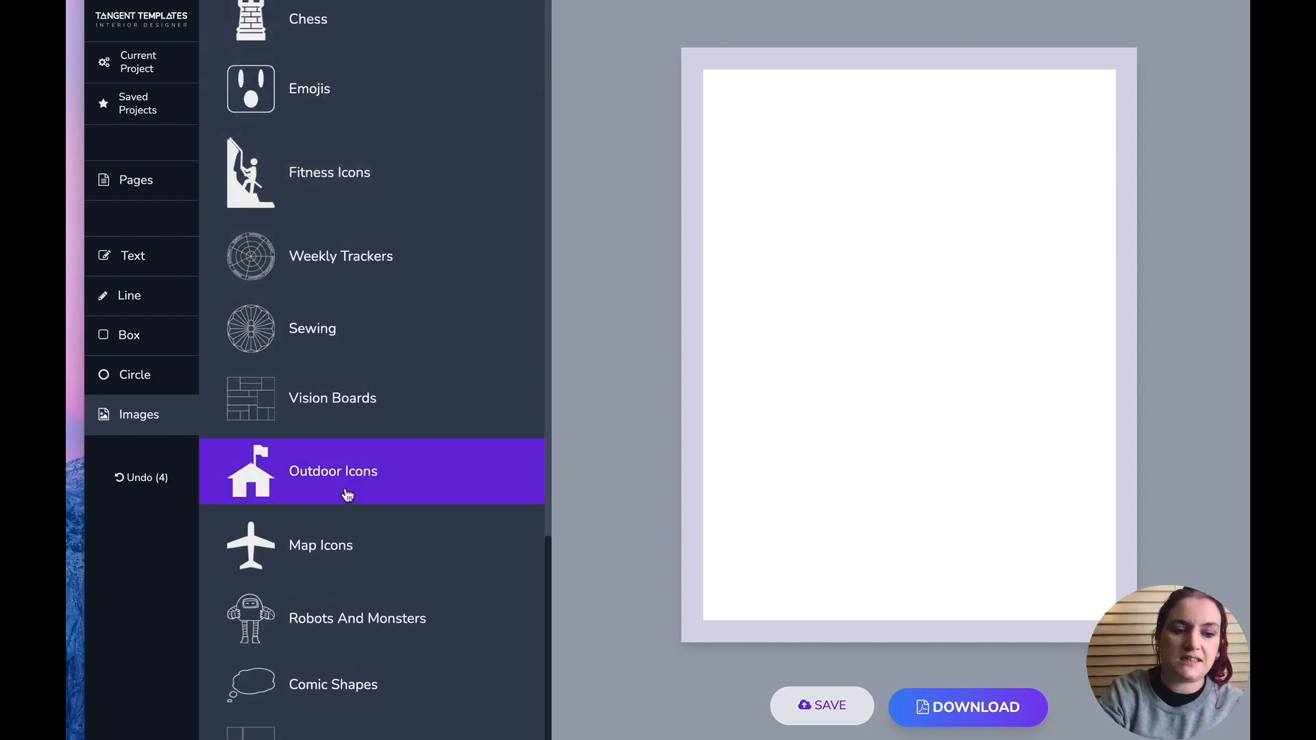
pyautogui.click(337, 635)
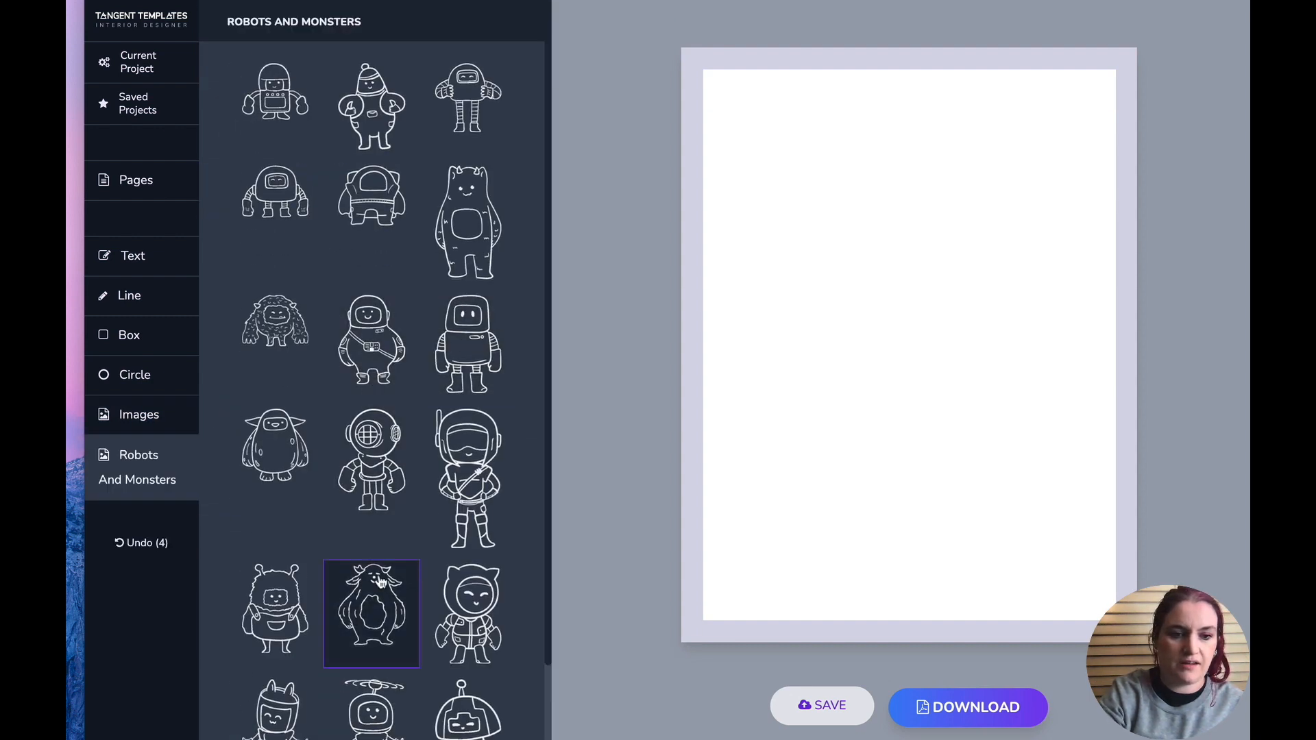
pyautogui.click(277, 451)
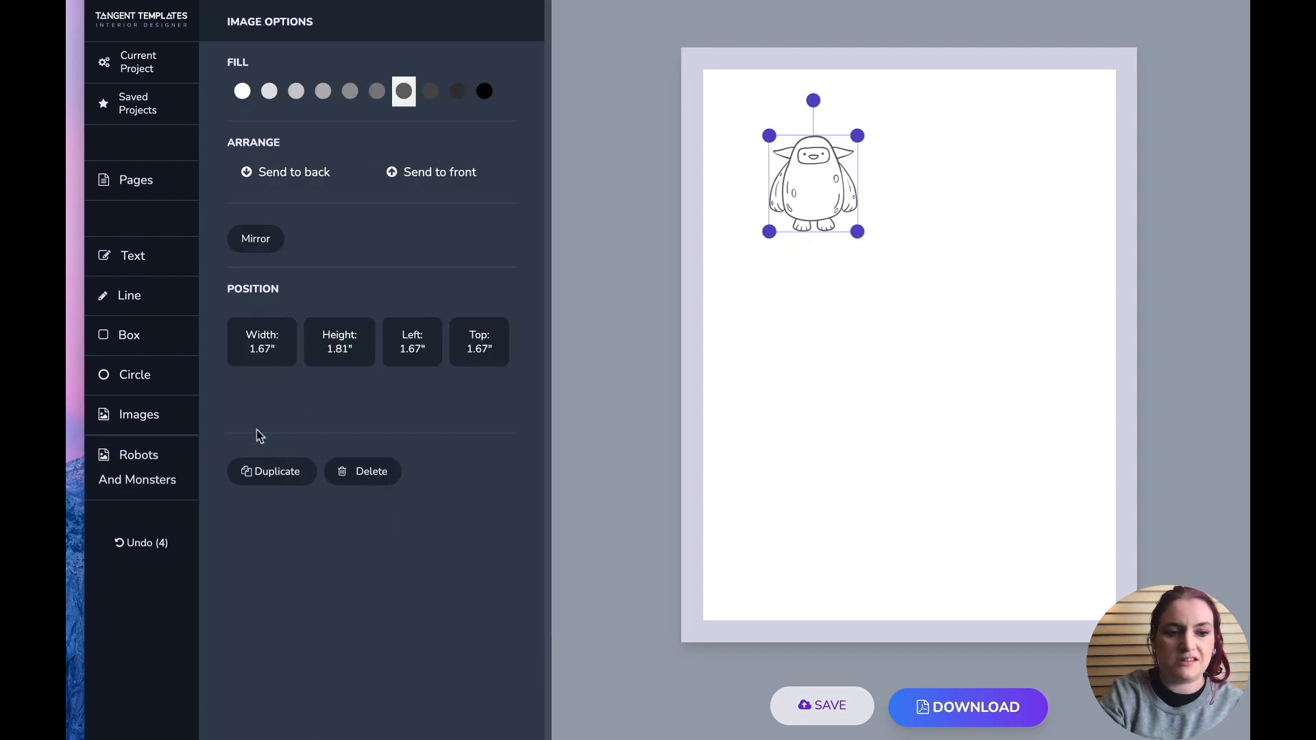
# - Insert the cat-hooded character in the padded jacket from Robots And Monsters and place it below the monster
pyautogui.click(182, 464)
pyautogui.click(471, 338)
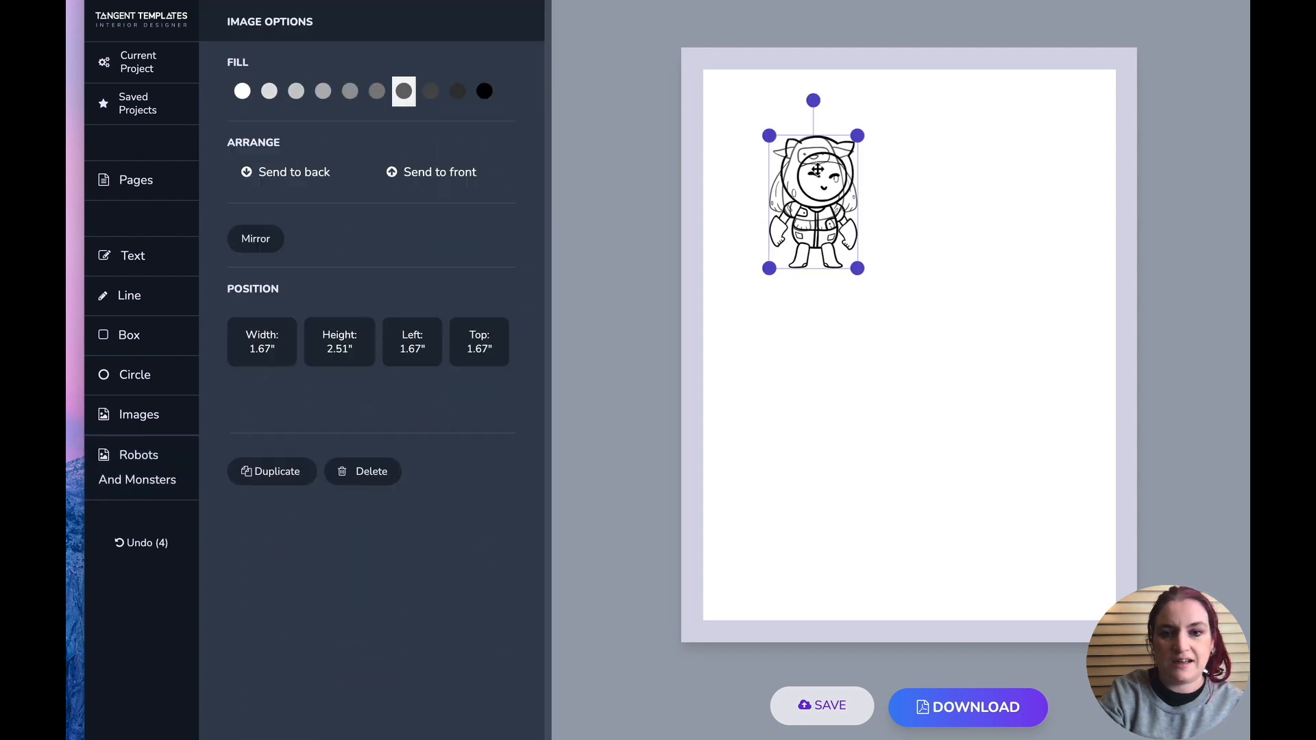
pyautogui.moveTo(818, 169); pyautogui.dragTo(833, 335)
pyautogui.click(1083, 371)
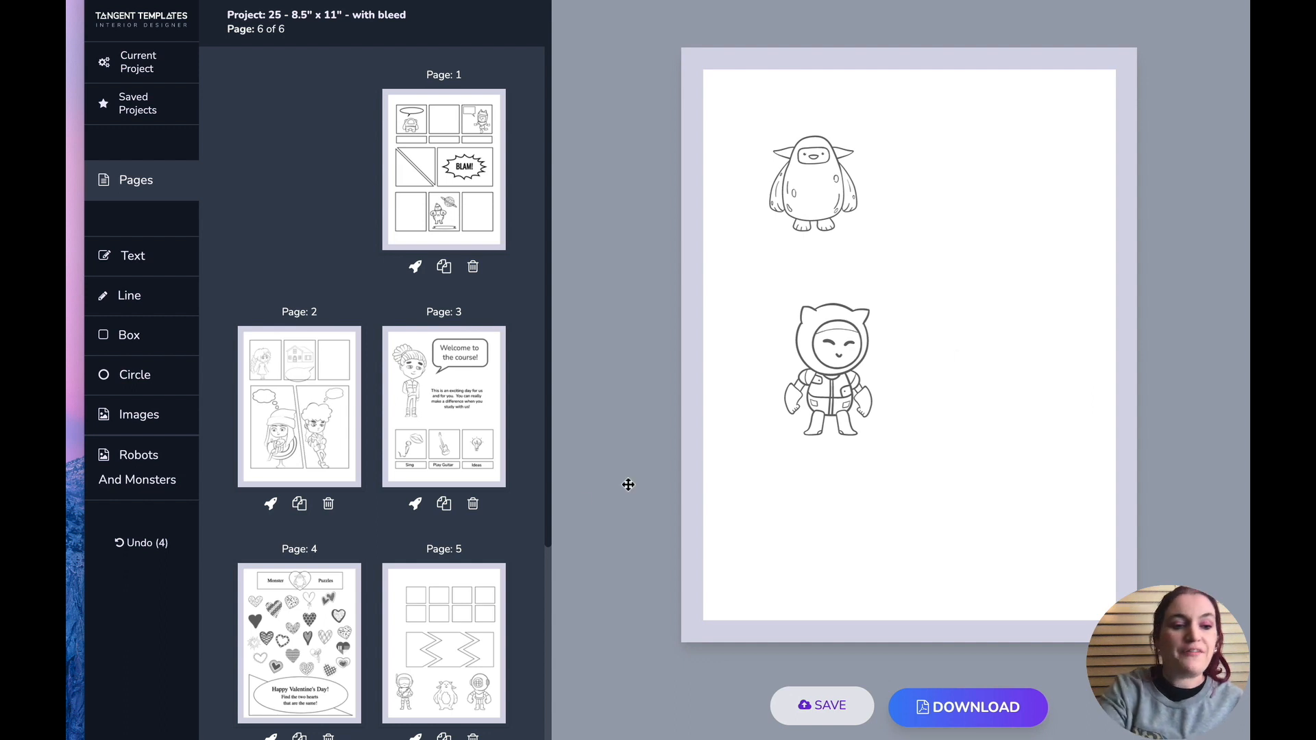
# - Move the cat-hooded character to the page's upper right corner and the monster to its upper left, about 0.92" from the left edge
pyautogui.click(113, 416)
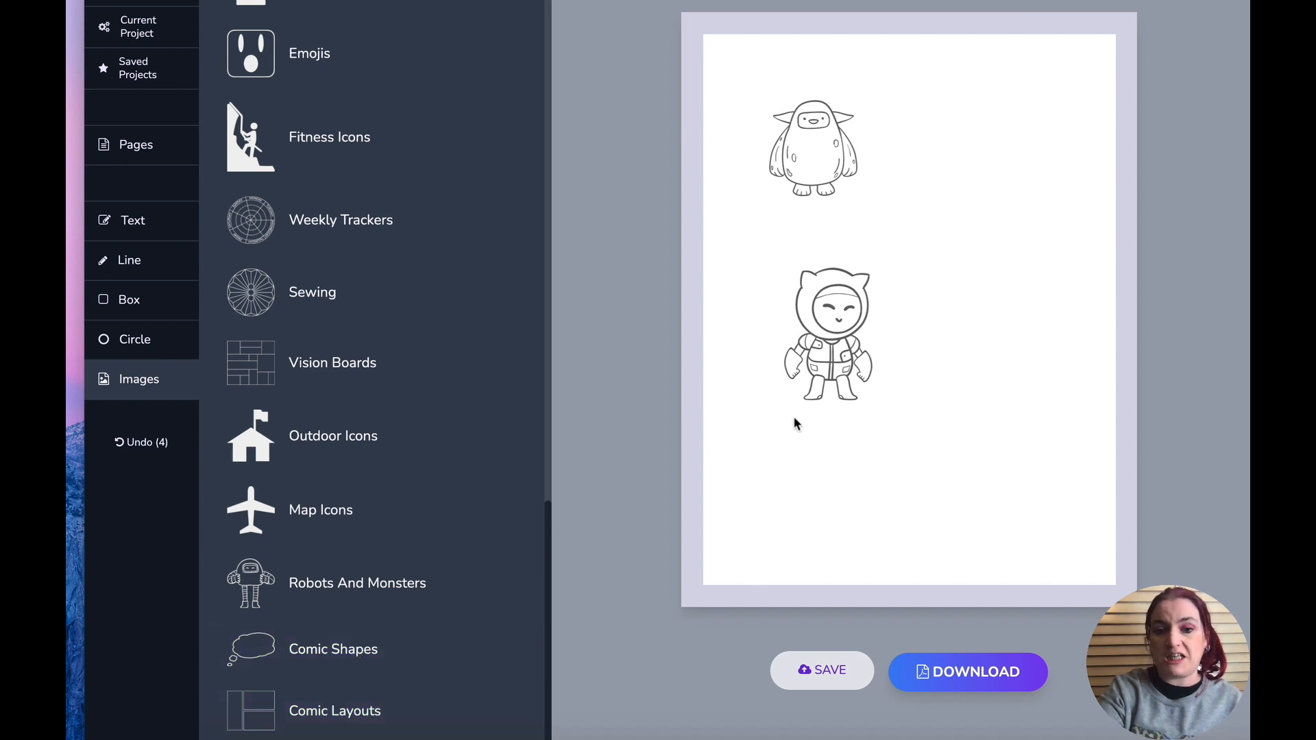
pyautogui.moveTo(831, 351); pyautogui.dragTo(1033, 161)
pyautogui.click(261, 204)
pyautogui.scroll(1, 260, 204)
pyautogui.moveTo(1024, 173); pyautogui.dragTo(1056, 138)
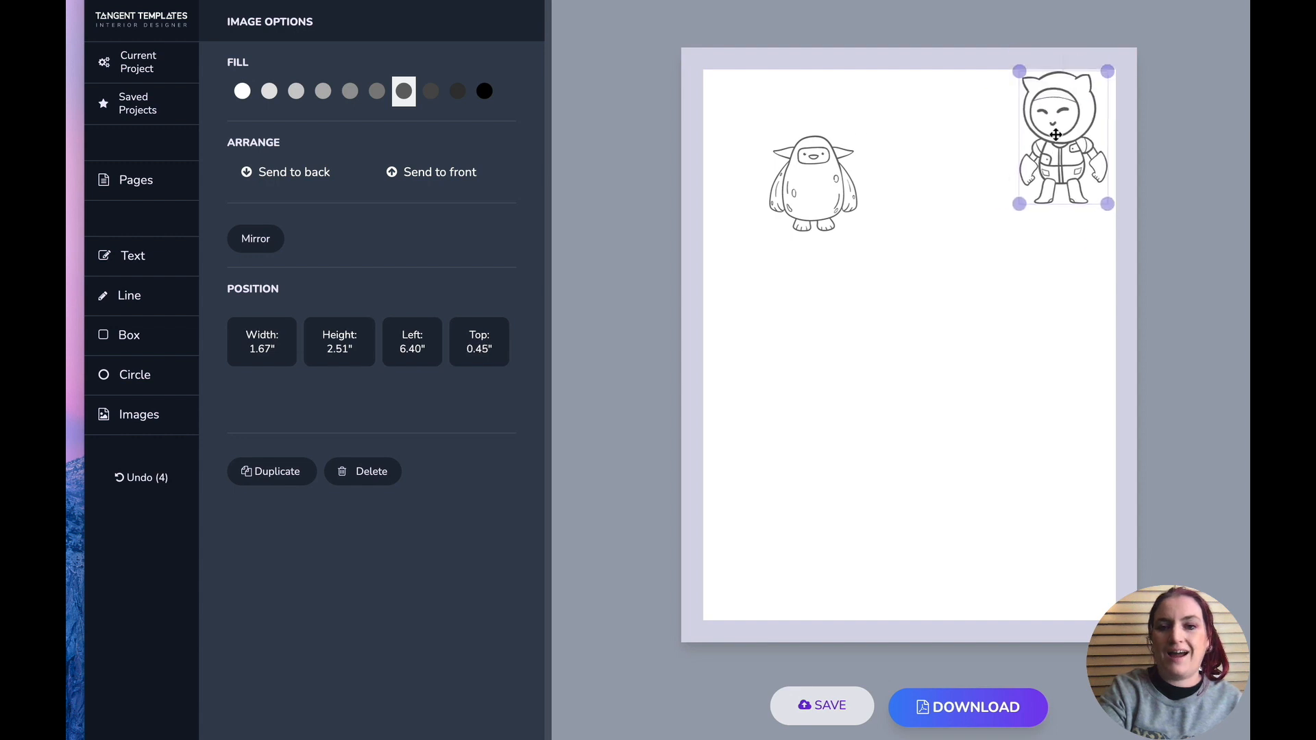
pyautogui.moveTo(816, 180); pyautogui.dragTo(776, 147)
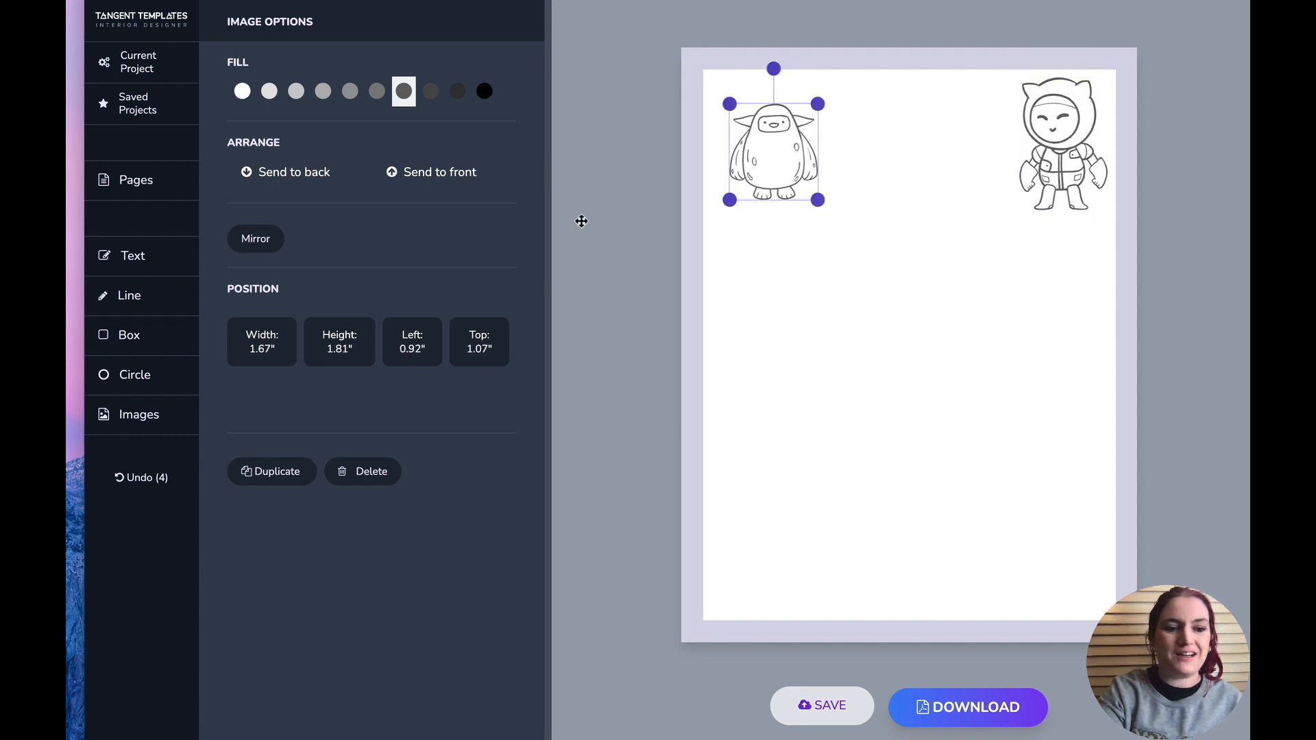
# - Insert the comic layout with two rows of four boxes, enlarged to about 6.88" wide, below the two characters
pyautogui.click(111, 416)
pyautogui.scroll(-10, 329, 408)
pyautogui.scroll(1, 304, 420)
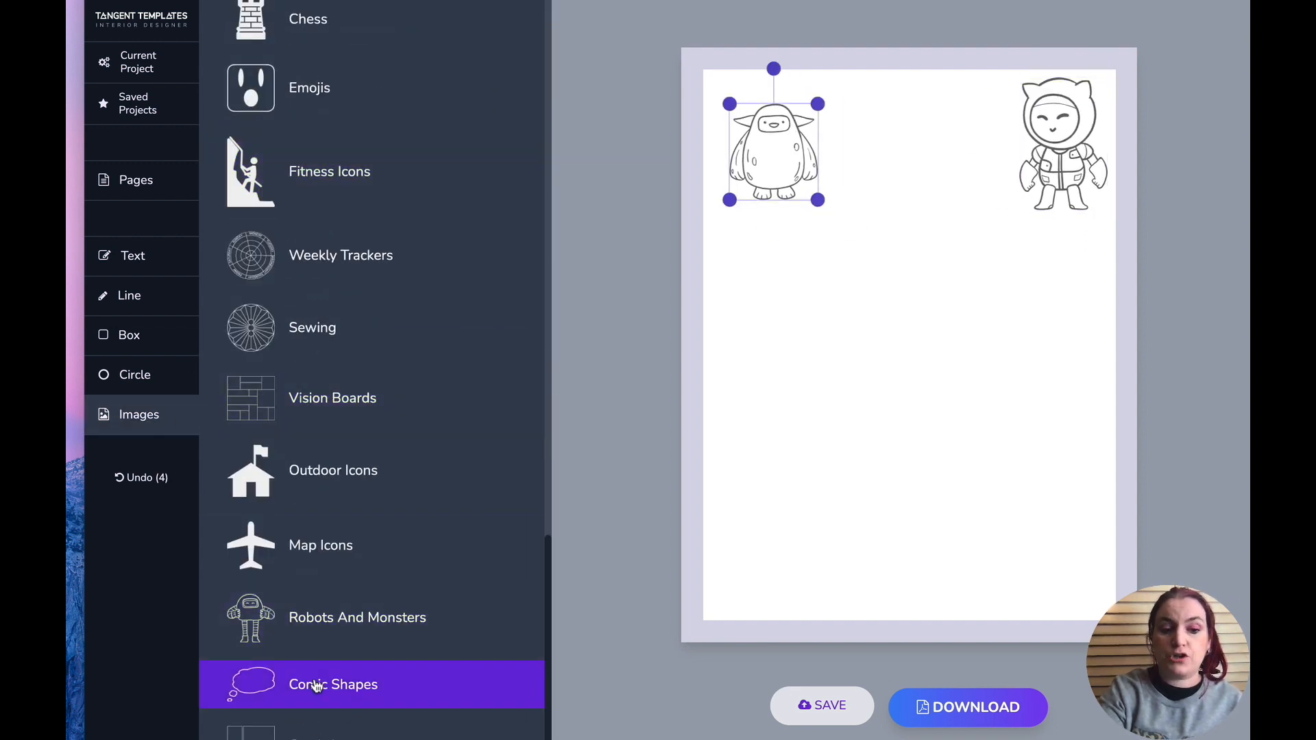
pyautogui.click(317, 735)
pyautogui.scroll(-1, 535, 432)
pyautogui.scroll(1, 563, 289)
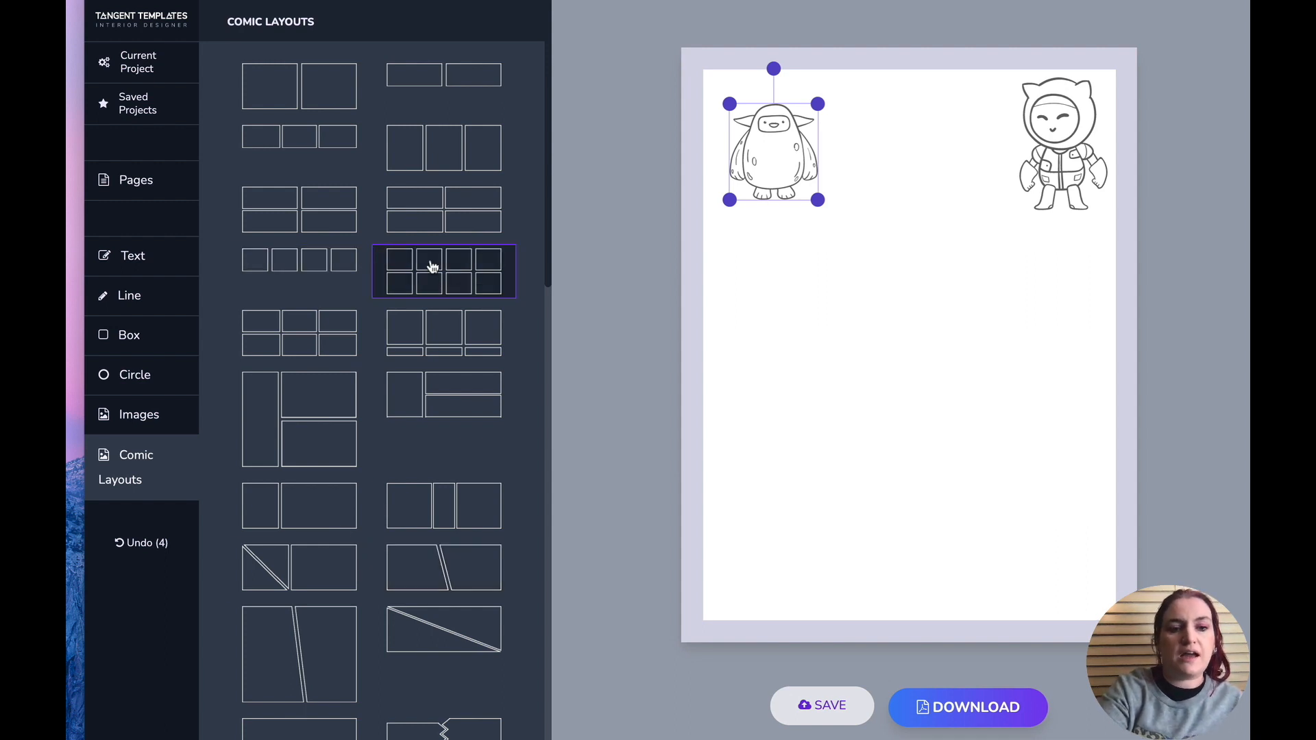
pyautogui.click(438, 266)
pyautogui.click(861, 144)
pyautogui.moveTo(839, 147)
pyautogui.mouseDown()
pyautogui.moveTo(806, 276)
pyautogui.moveTo(1146, 372)
pyautogui.mouseUp()
pyautogui.moveTo(1029, 343)
pyautogui.mouseDown()
pyautogui.moveTo(1025, 303)
pyautogui.moveTo(1022, 318)
pyautogui.mouseUp()
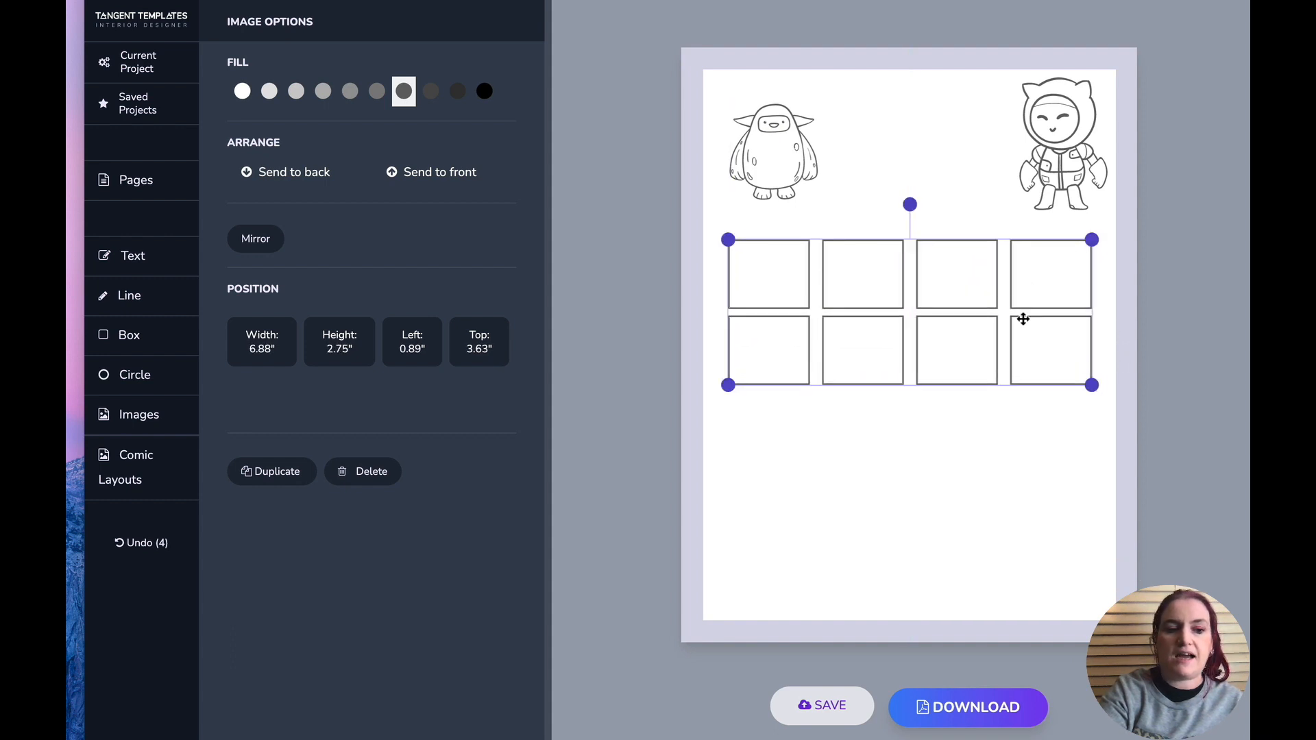
# - Insert the two-box comic layout, enlarged to about 6.63" wide, in the lower part of the page
pyautogui.click(167, 464)
pyautogui.click(328, 93)
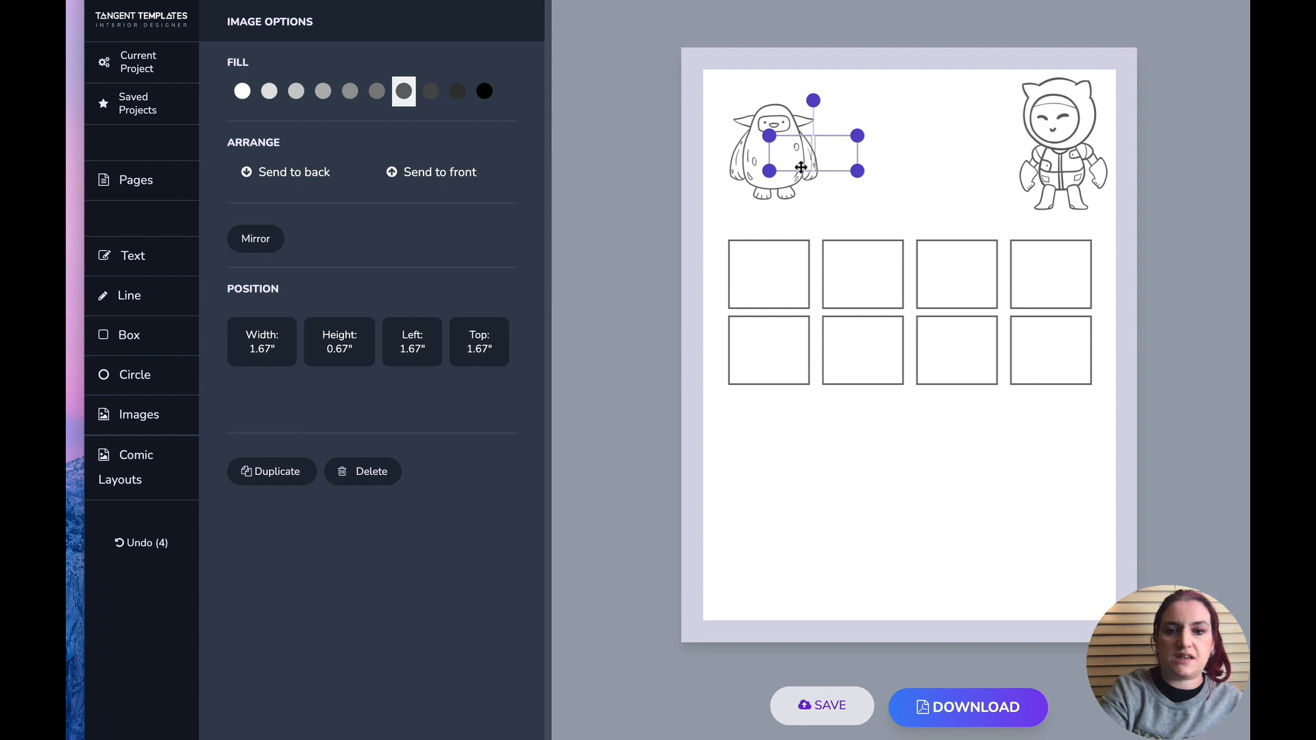
pyautogui.moveTo(846, 175)
pyautogui.mouseDown()
pyautogui.moveTo(811, 444)
pyautogui.moveTo(1061, 514)
pyautogui.moveTo(1131, 514)
pyautogui.mouseUp()
pyautogui.moveTo(966, 480); pyautogui.dragTo(958, 513)
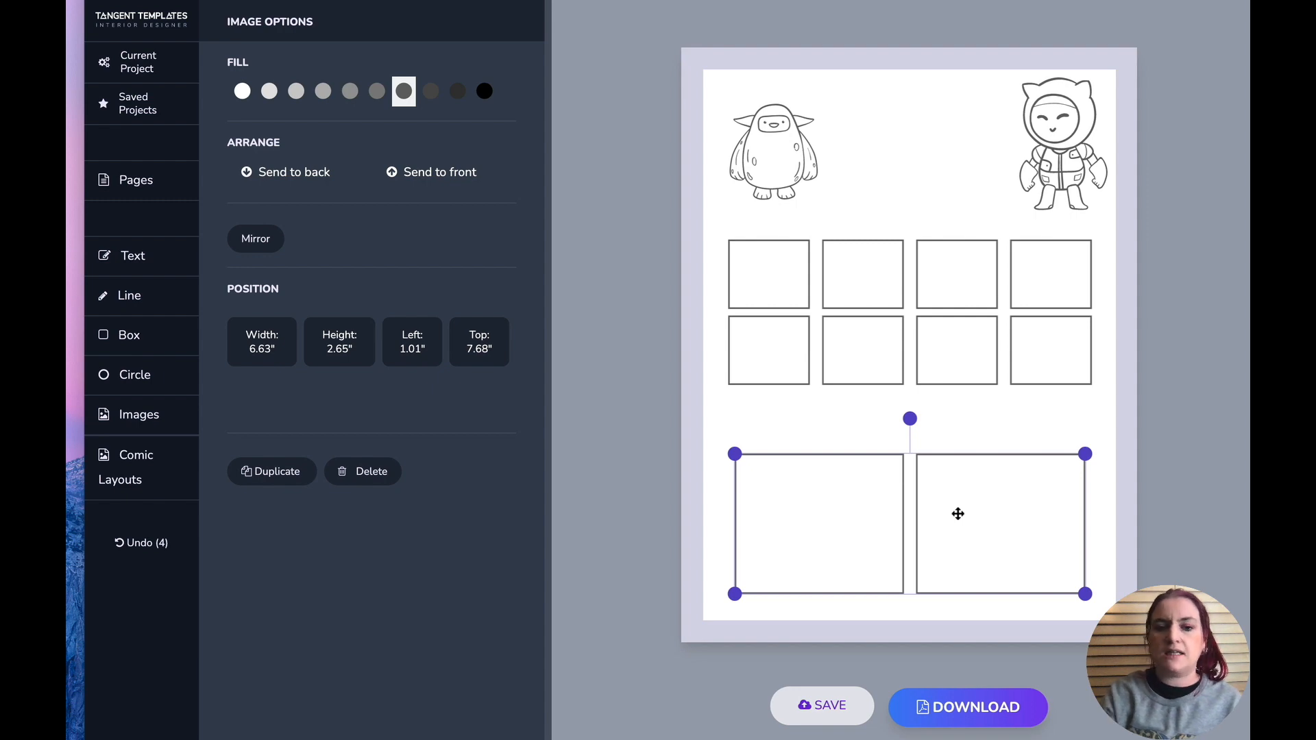
# - Resize the eight-box layout to about 6.56" wide and reposition it about 1.01" from the left and 4.18" from the top
pyautogui.click(964, 343)
pyautogui.moveTo(964, 343); pyautogui.dragTo(960, 388)
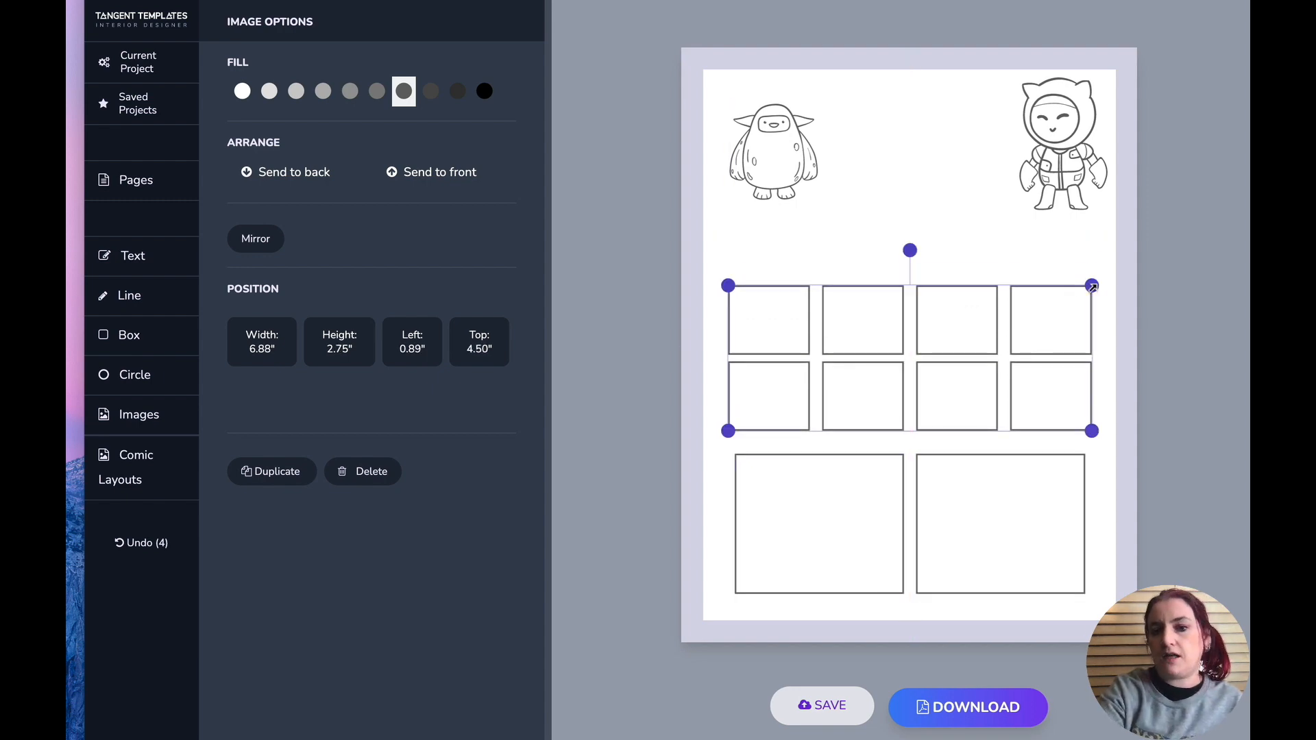
pyautogui.moveTo(1093, 287); pyautogui.dragTo(1042, 320)
pyautogui.moveTo(746, 301); pyautogui.dragTo(735, 297)
pyautogui.moveTo(1080, 295); pyautogui.dragTo(1091, 291)
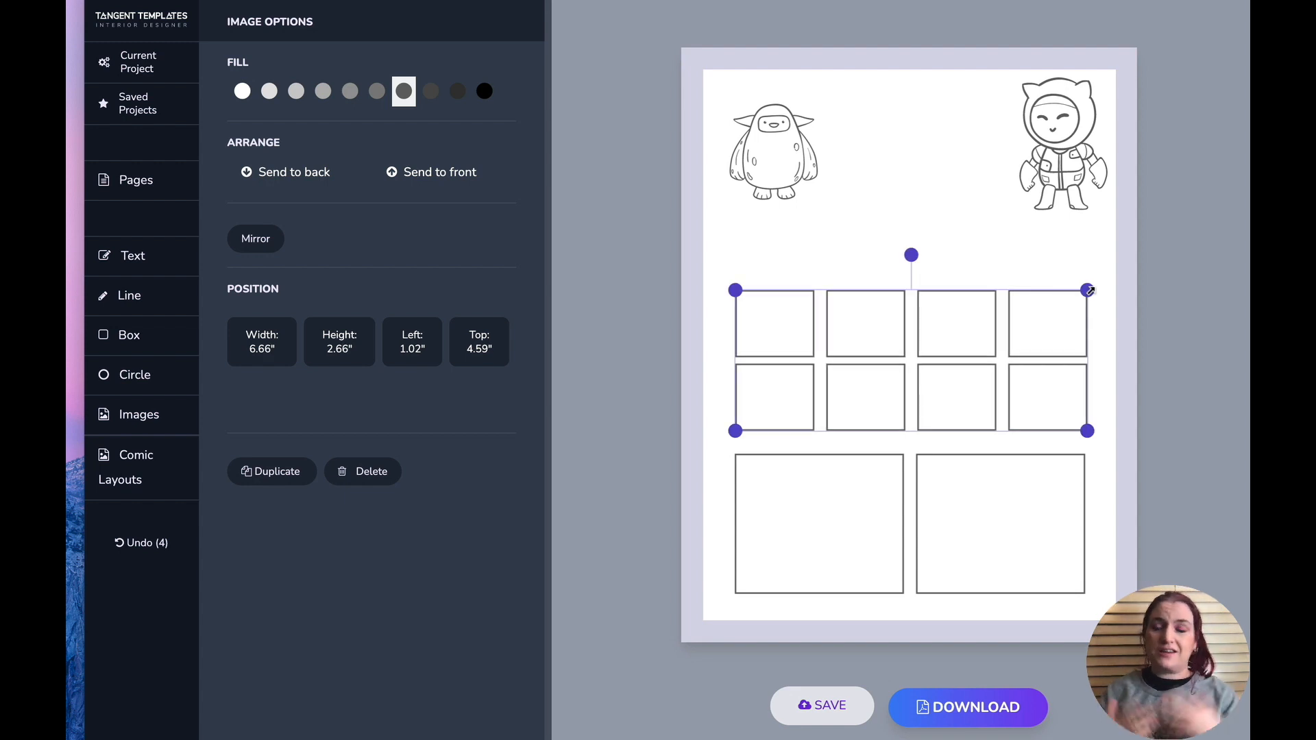
pyautogui.moveTo(1082, 292)
pyautogui.mouseDown()
pyautogui.moveTo(965, 384)
pyautogui.moveTo(1103, 258)
pyautogui.moveTo(1068, 275)
pyautogui.moveTo(943, 399)
pyautogui.moveTo(1093, 279)
pyautogui.mouseUp()
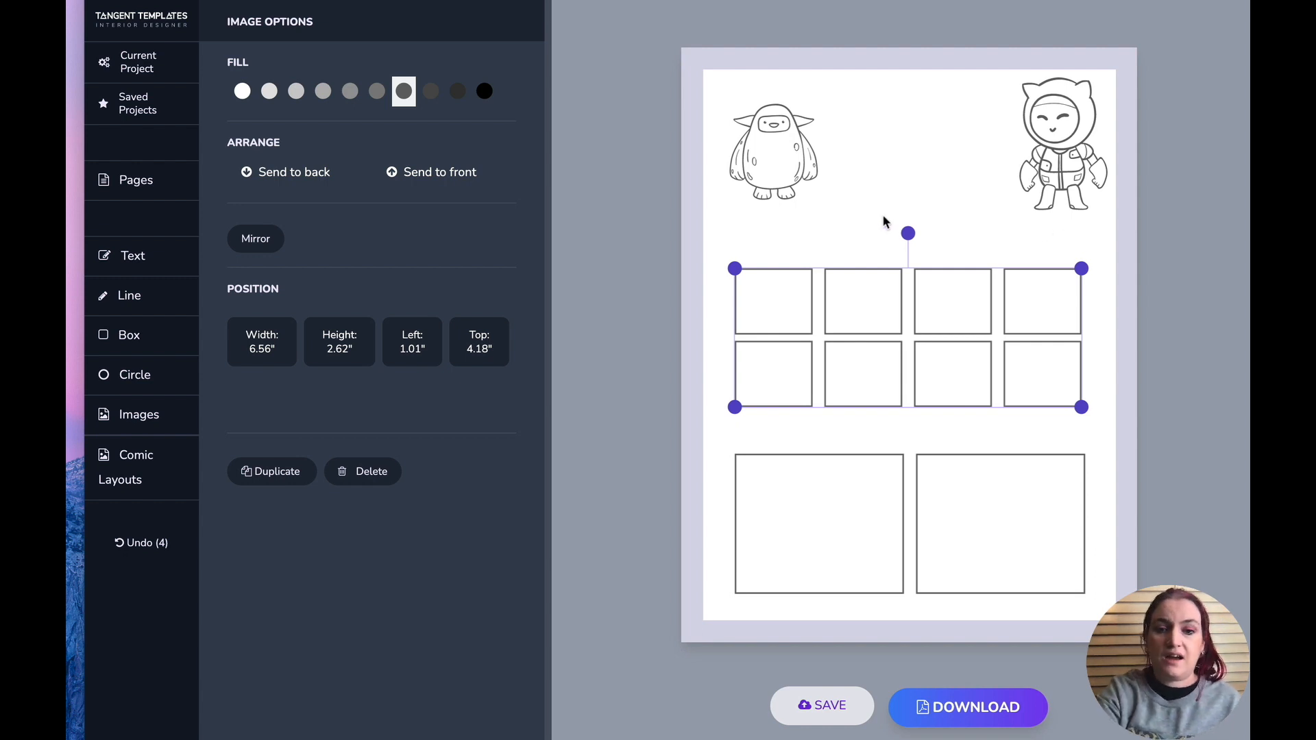
pyautogui.moveTo(906, 232); pyautogui.dragTo(923, 268)
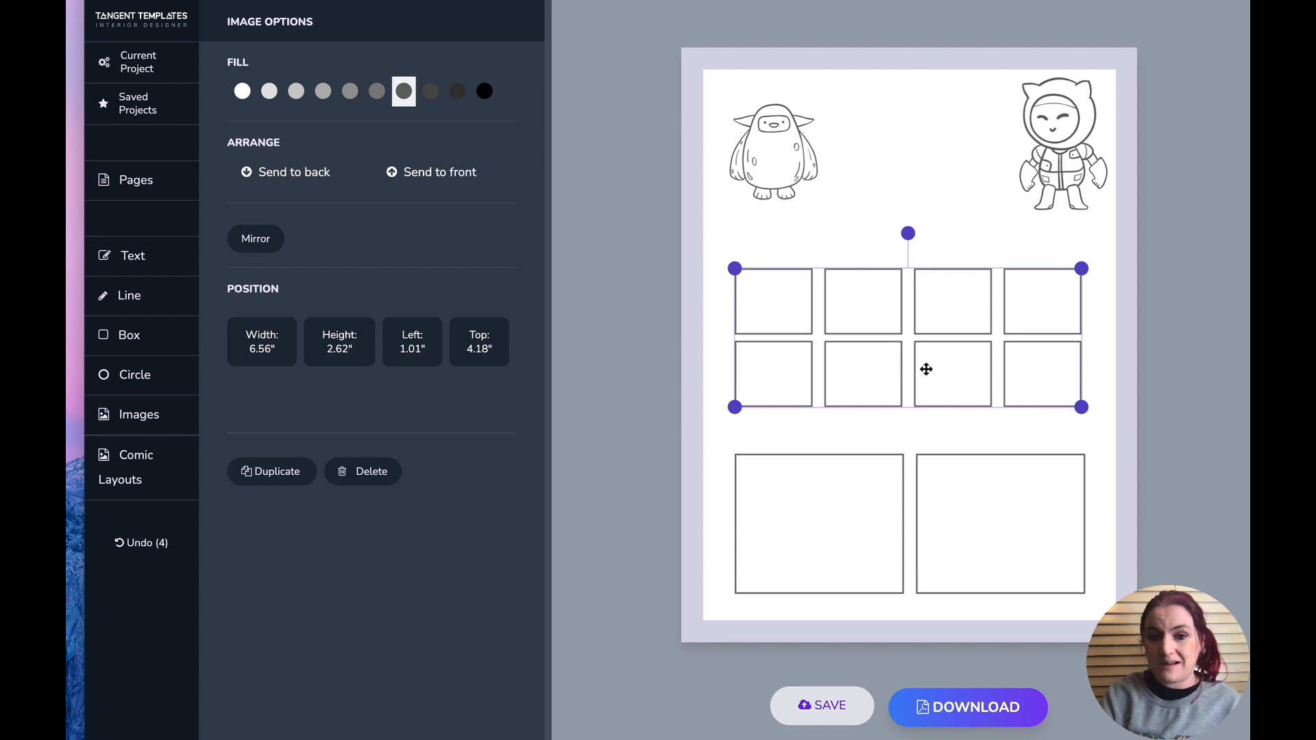
# - Delete the two-box layout from the lower part of the page
pyautogui.click(137, 466)
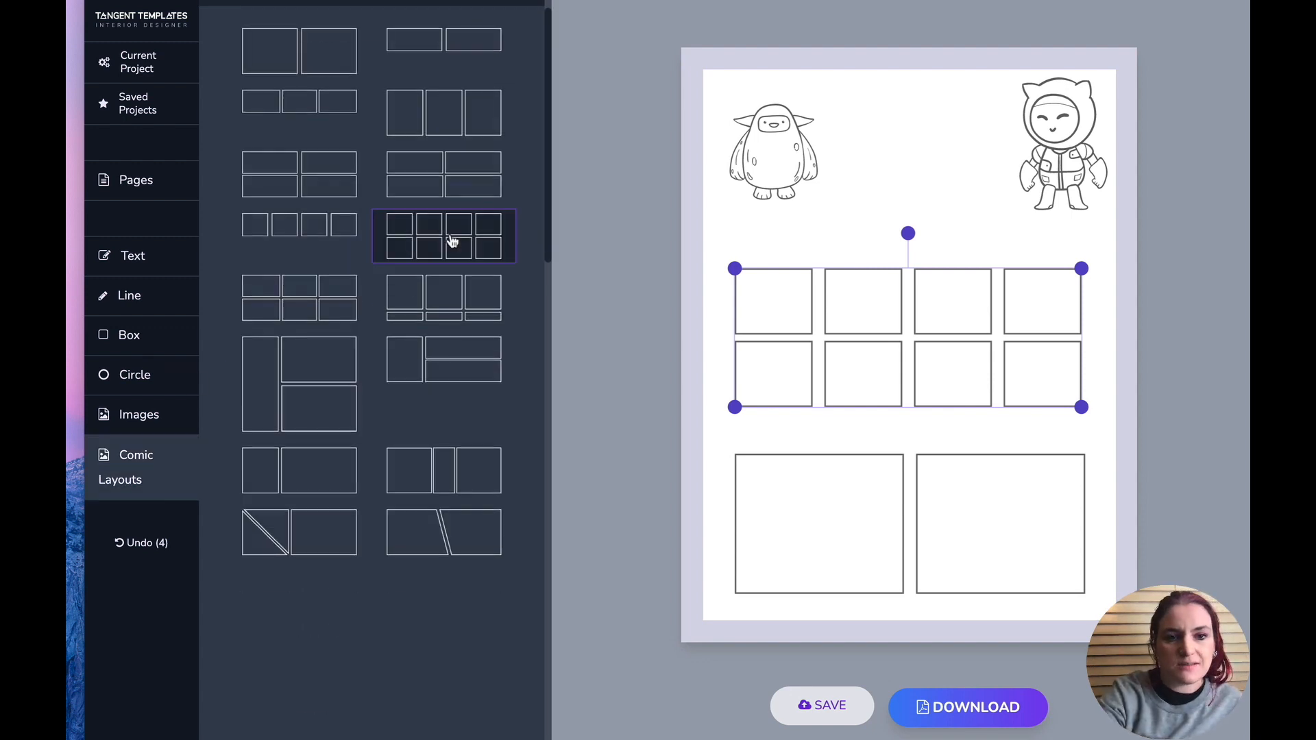
pyautogui.click(779, 480)
pyautogui.press('Delete')
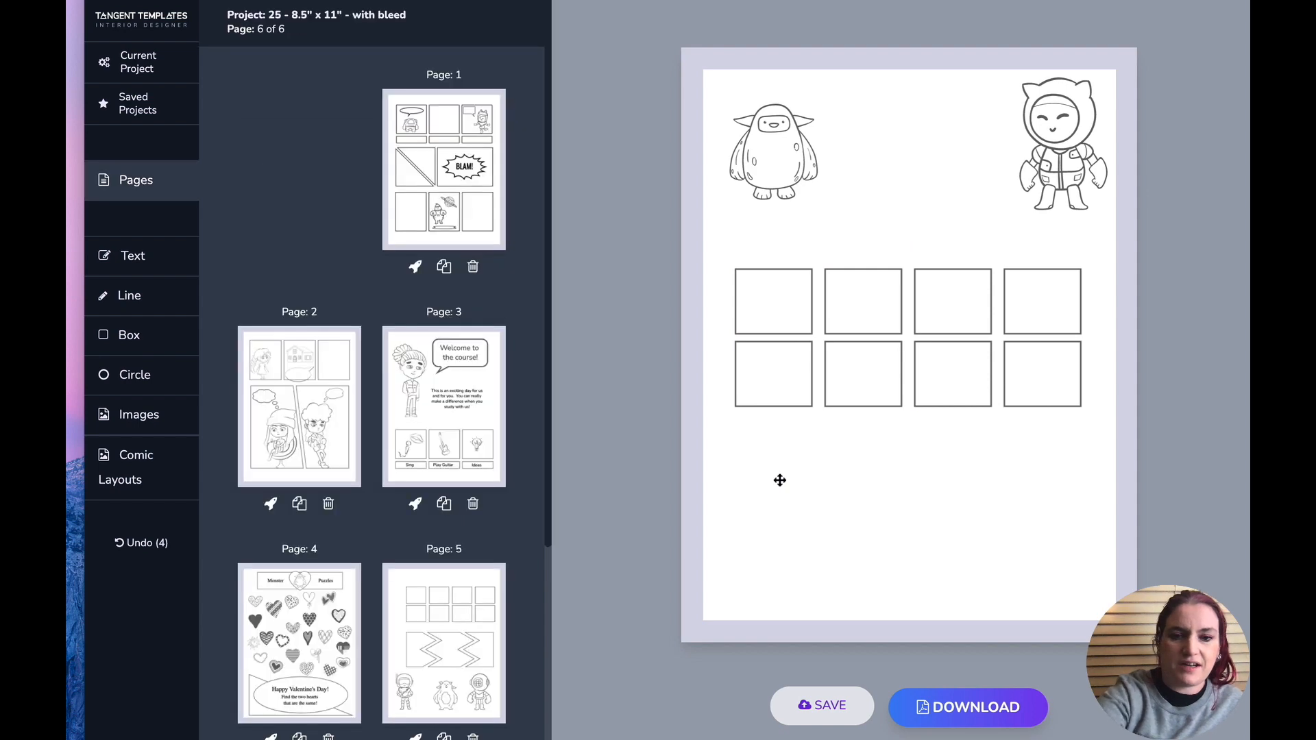
# - Insert the shallow three-panel comic strip with wavy dividers, about 6.26" wide, below the eight-box layout
pyautogui.click(86, 473)
pyautogui.scroll(-10, 342, 336)
pyautogui.scroll(3, 346, 336)
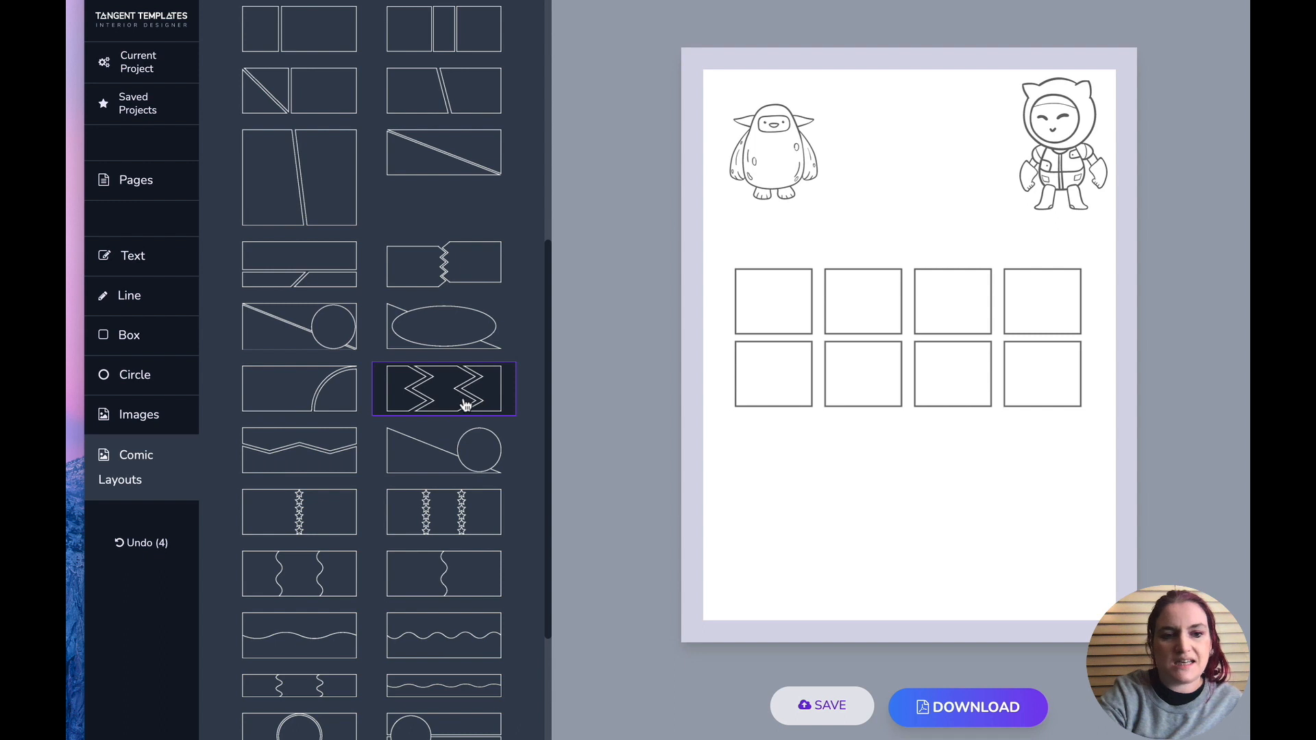
pyautogui.scroll(-4, 465, 405)
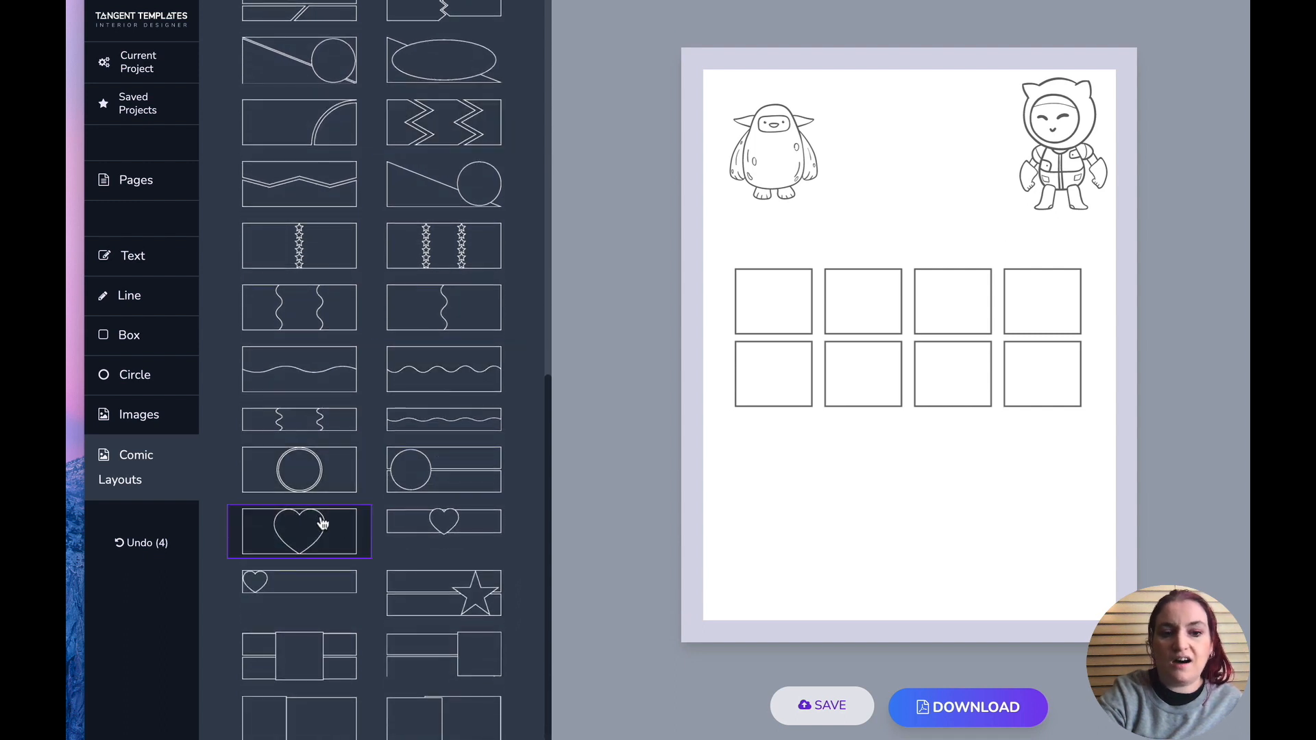
pyautogui.click(323, 421)
pyautogui.moveTo(835, 140)
pyautogui.mouseDown()
pyautogui.moveTo(813, 451)
pyautogui.moveTo(1069, 546)
pyautogui.moveTo(1058, 541)
pyautogui.mouseUp()
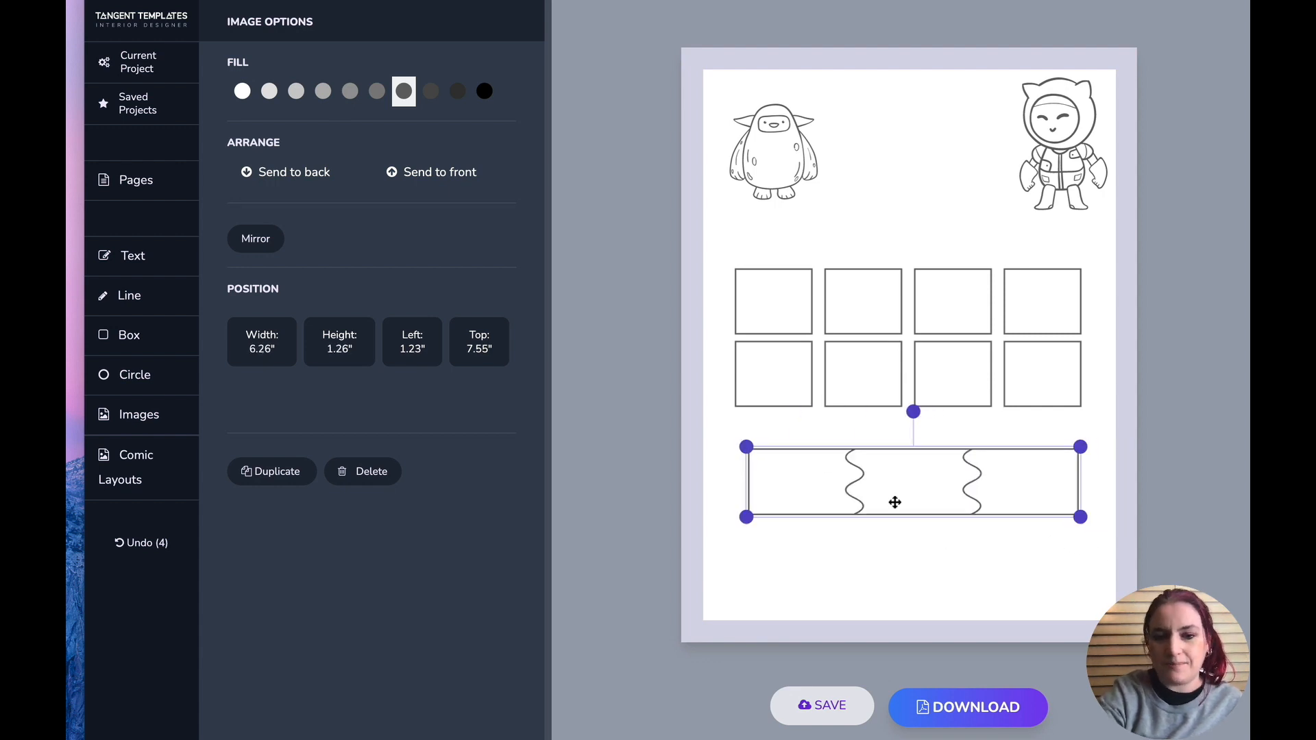
# - Insert the comic layout with two overlapping boxes, about 3.07" wide, below the wavy strip
pyautogui.click(130, 467)
pyautogui.scroll(-5, 306, 194)
pyautogui.scroll(-6, 306, 195)
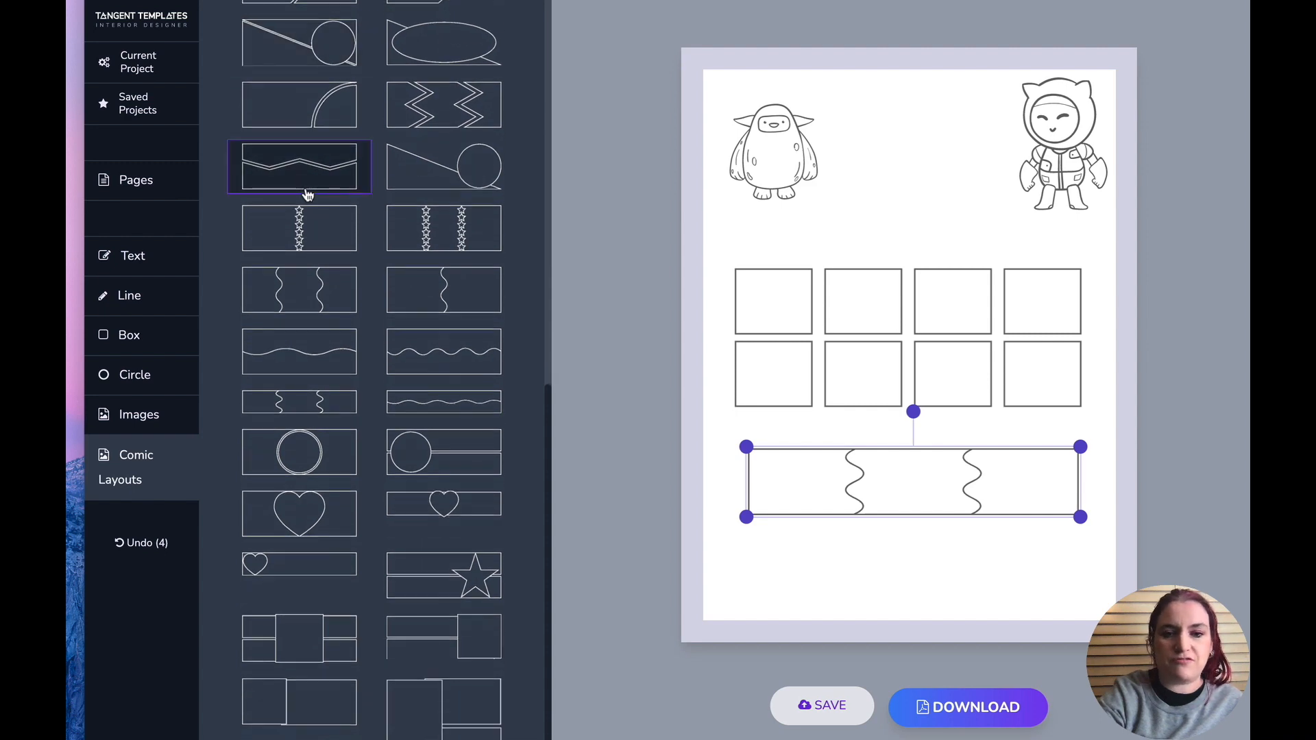
pyautogui.click(366, 685)
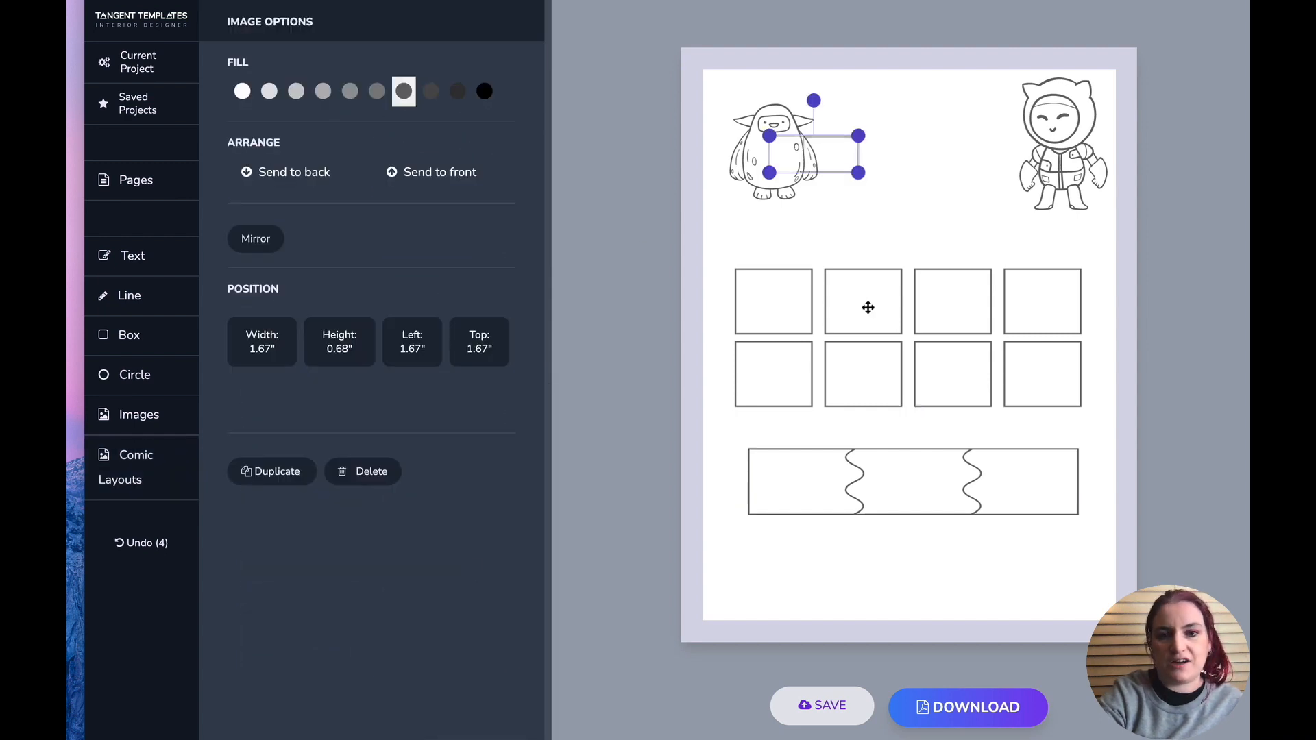
pyautogui.moveTo(799, 141)
pyautogui.mouseDown()
pyautogui.moveTo(927, 580)
pyautogui.moveTo(1020, 555)
pyautogui.moveTo(1076, 564)
pyautogui.mouseUp()
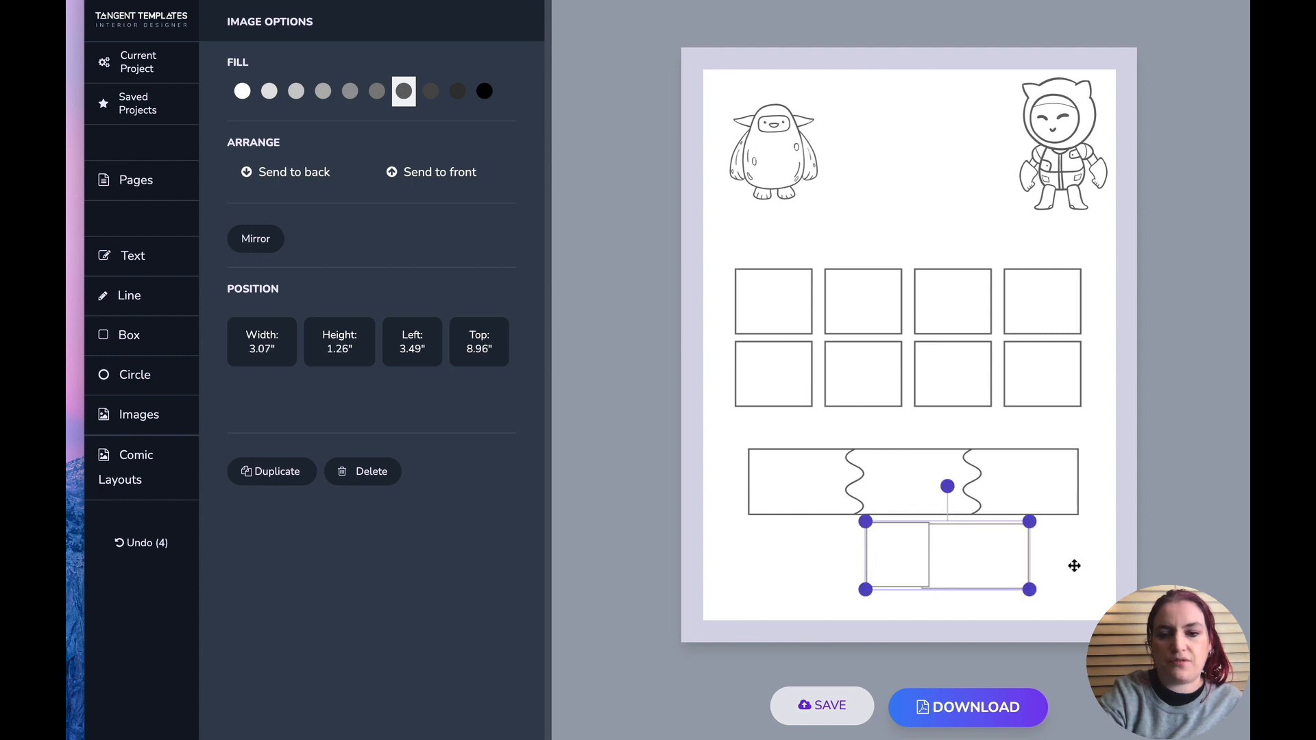
# - Move the wavy strip above the eight-box grid and center the overlapping-box layout beneath the grid, enlarged to about 6.52" wide
pyautogui.click(792, 495)
pyautogui.moveTo(793, 495); pyautogui.dragTo(779, 235)
pyautogui.moveTo(863, 531); pyautogui.dragTo(776, 480)
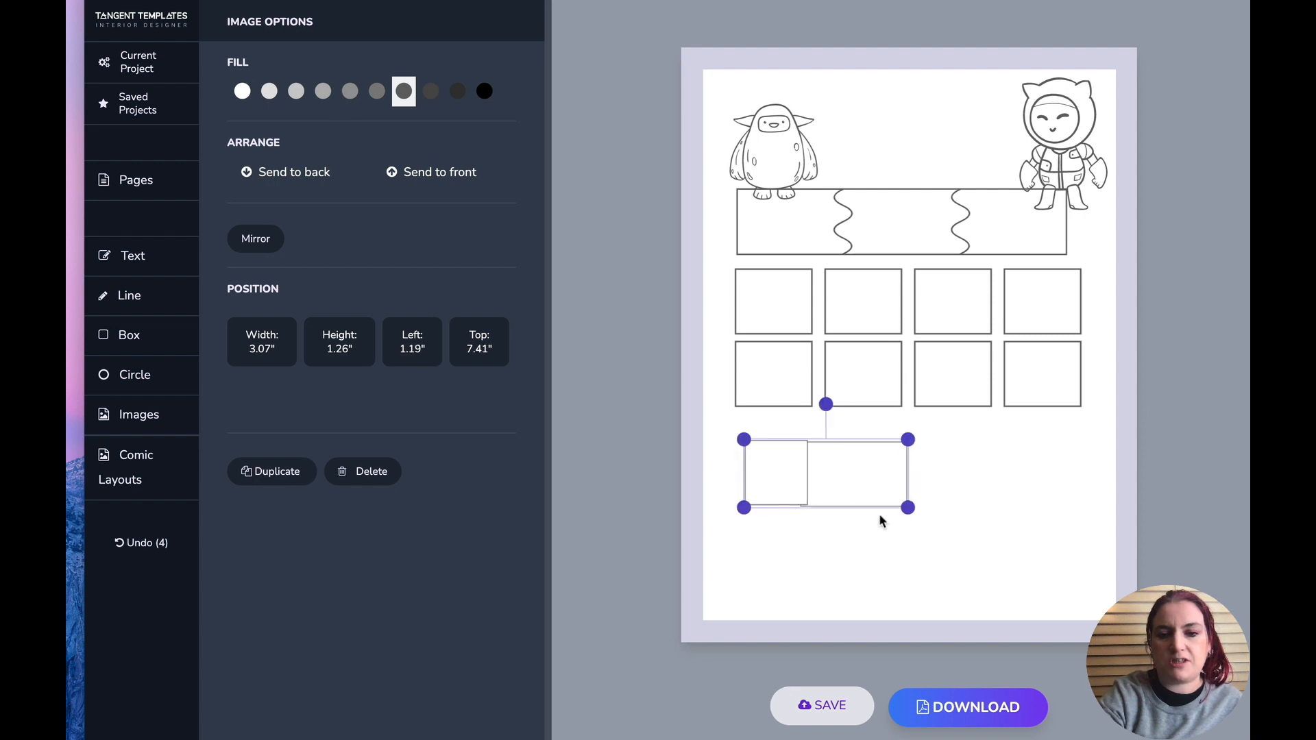
pyautogui.moveTo(900, 514); pyautogui.dragTo(1081, 594)
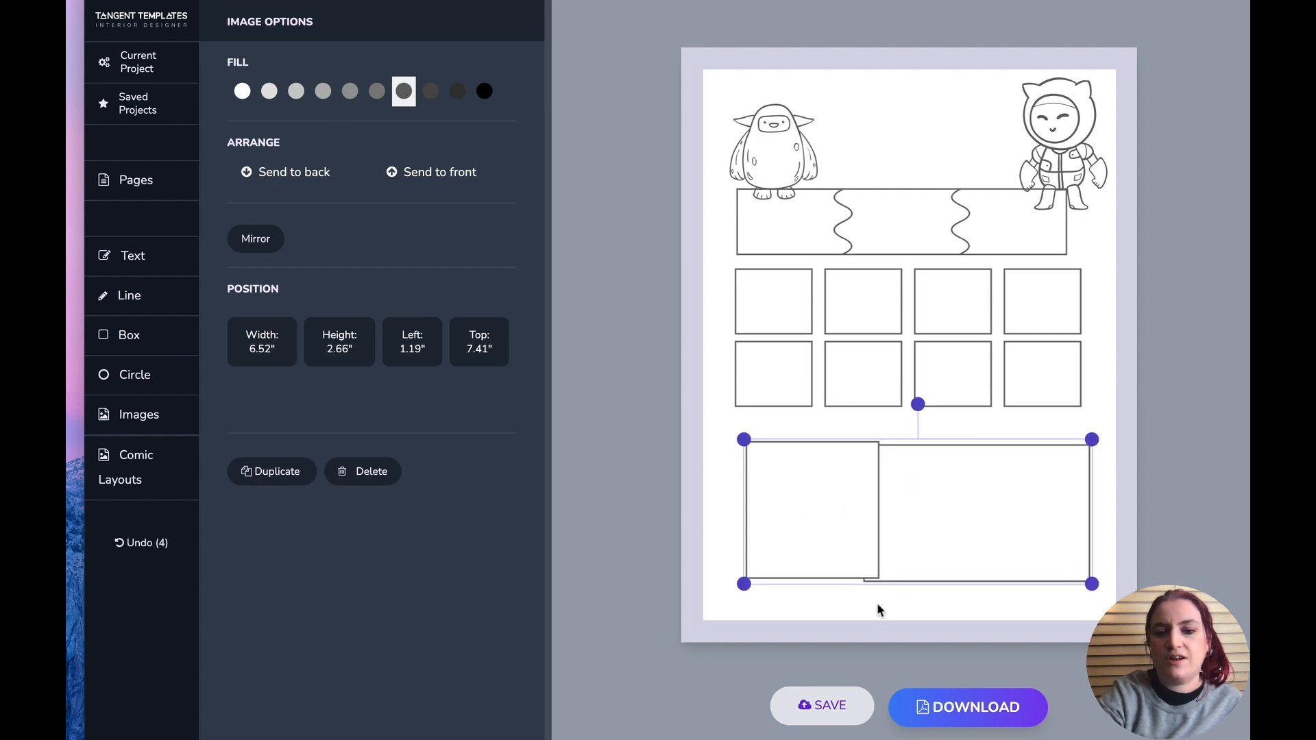
pyautogui.click(871, 610)
pyautogui.moveTo(846, 564); pyautogui.dragTo(840, 548)
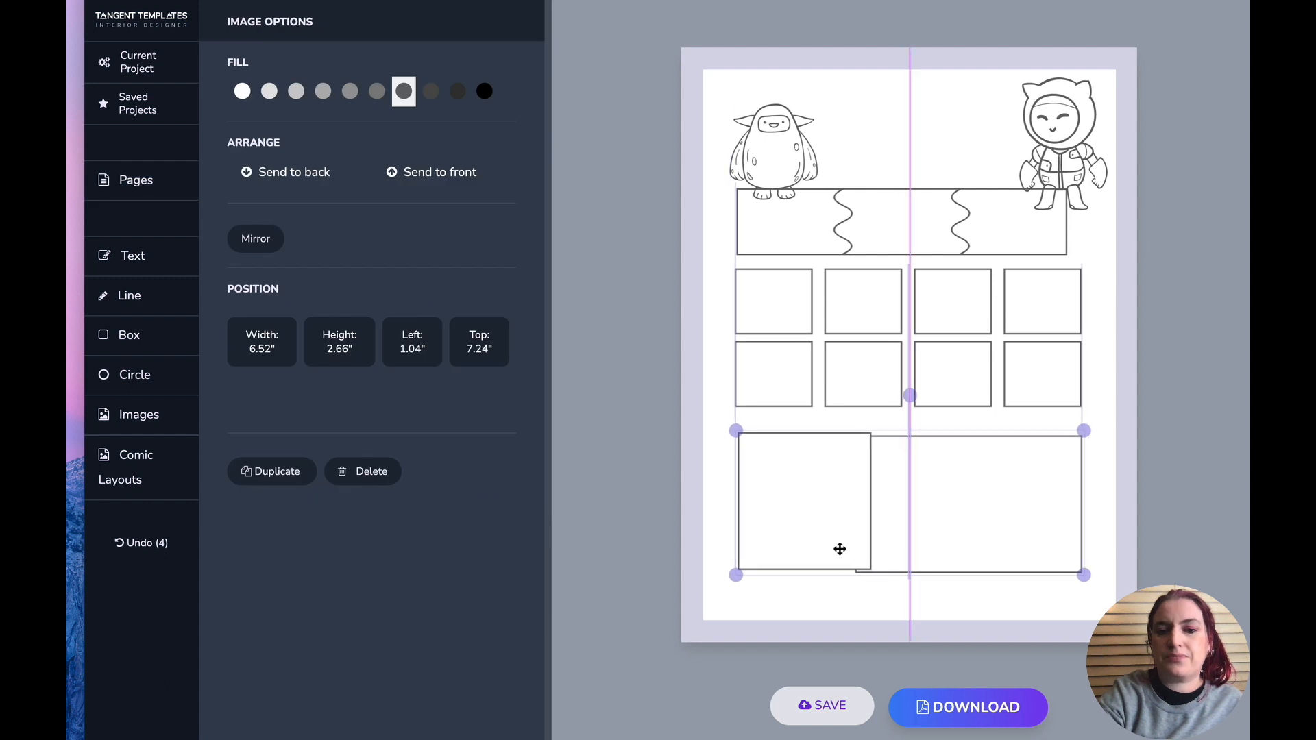
# - Move the monster higher and shrink the cat-hooded character so both sit clear above the wavy strip
pyautogui.click(870, 325)
pyautogui.moveTo(792, 157); pyautogui.dragTo(786, 131)
pyautogui.click(1054, 128)
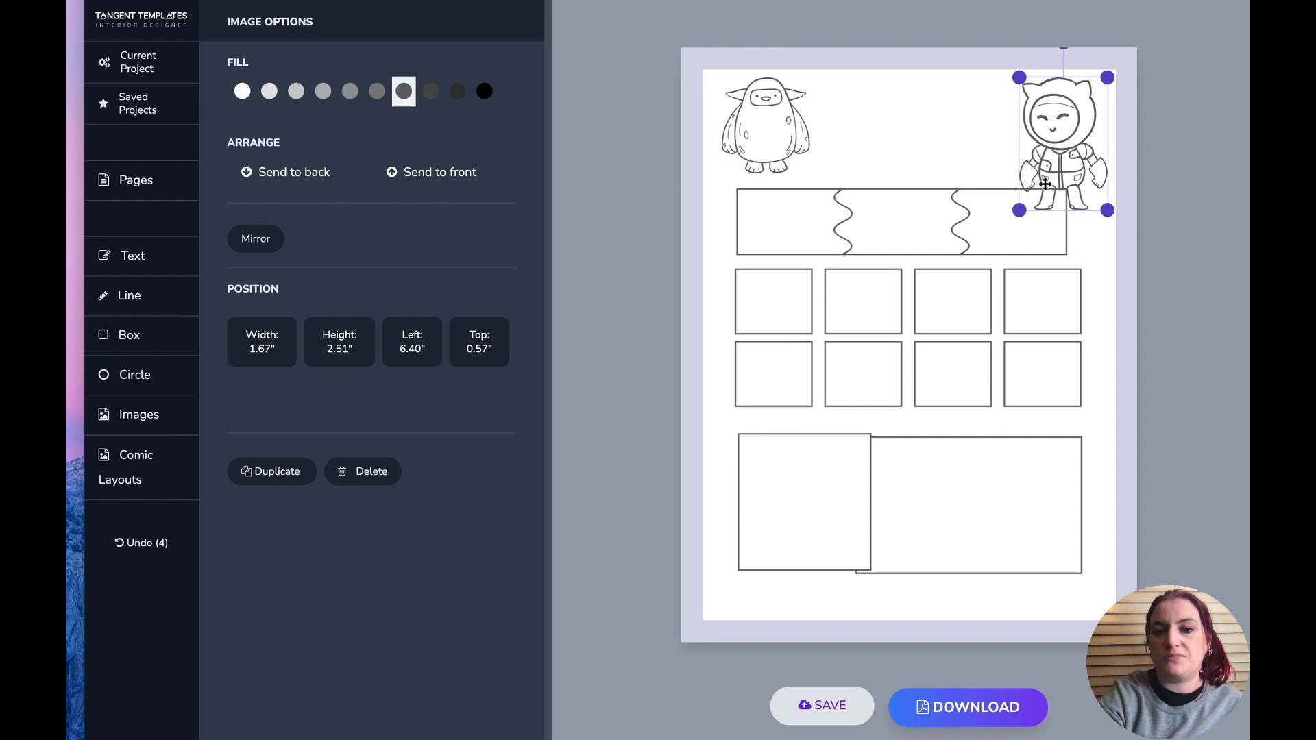
pyautogui.moveTo(1023, 212); pyautogui.dragTo(1039, 155)
# - Select the three comic layouts together and distribute the vertical space between them evenly
pyautogui.moveTo(1080, 617); pyautogui.dragTo(895, 203)
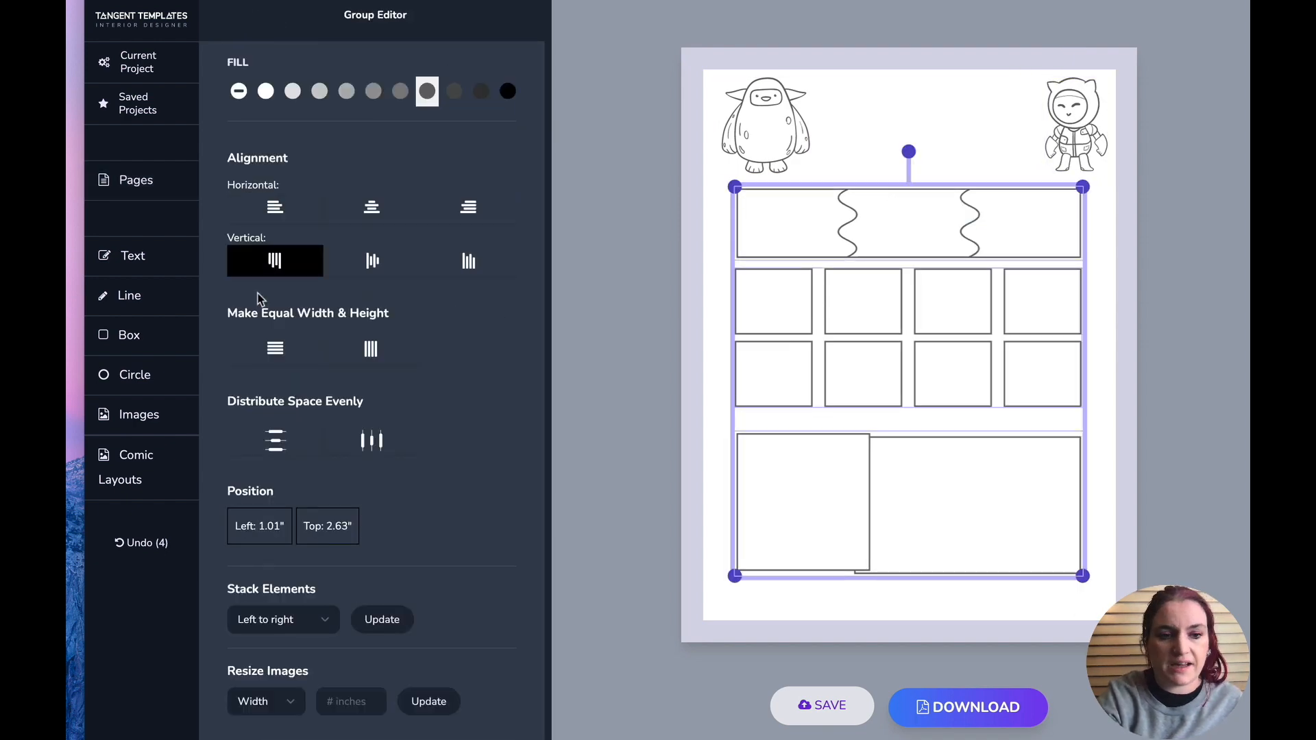
pyautogui.click(296, 455)
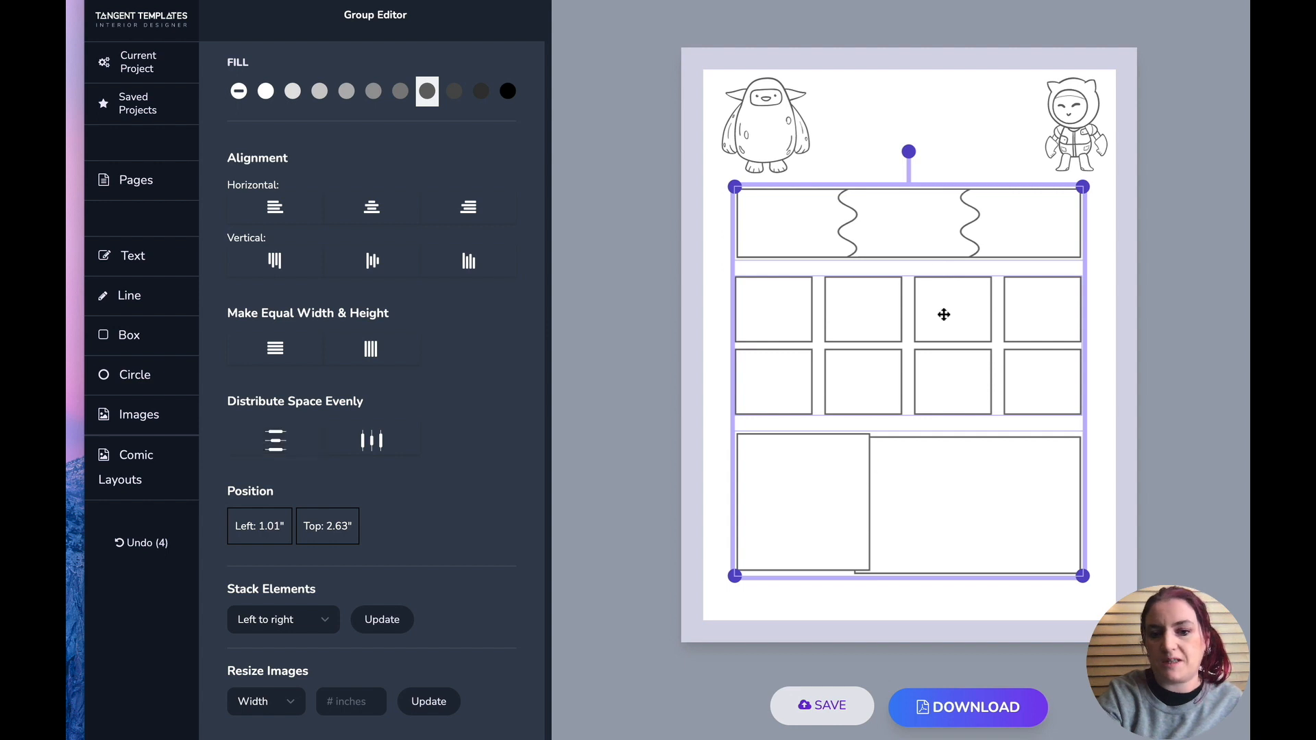
pyautogui.click(950, 630)
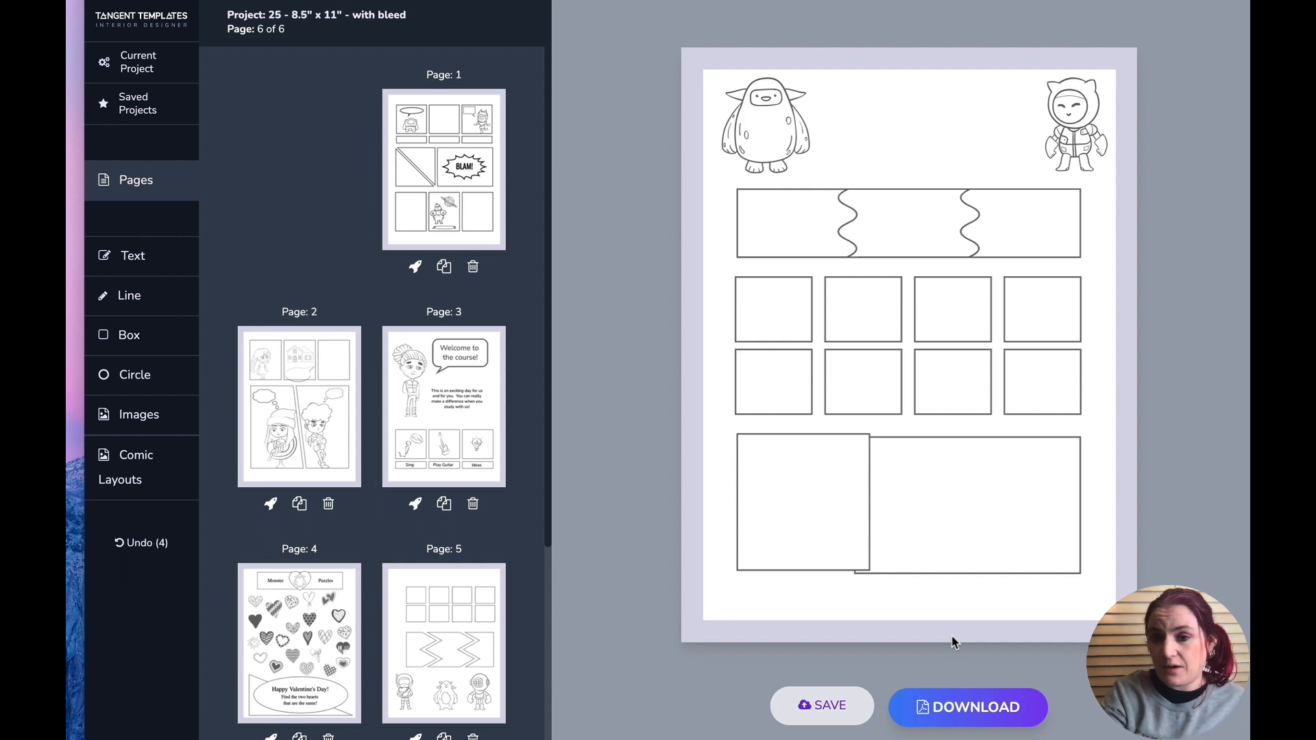
# - Open page 1, try several dark grey fills on all its elements together, and set the fill back to black
pyautogui.click(448, 187)
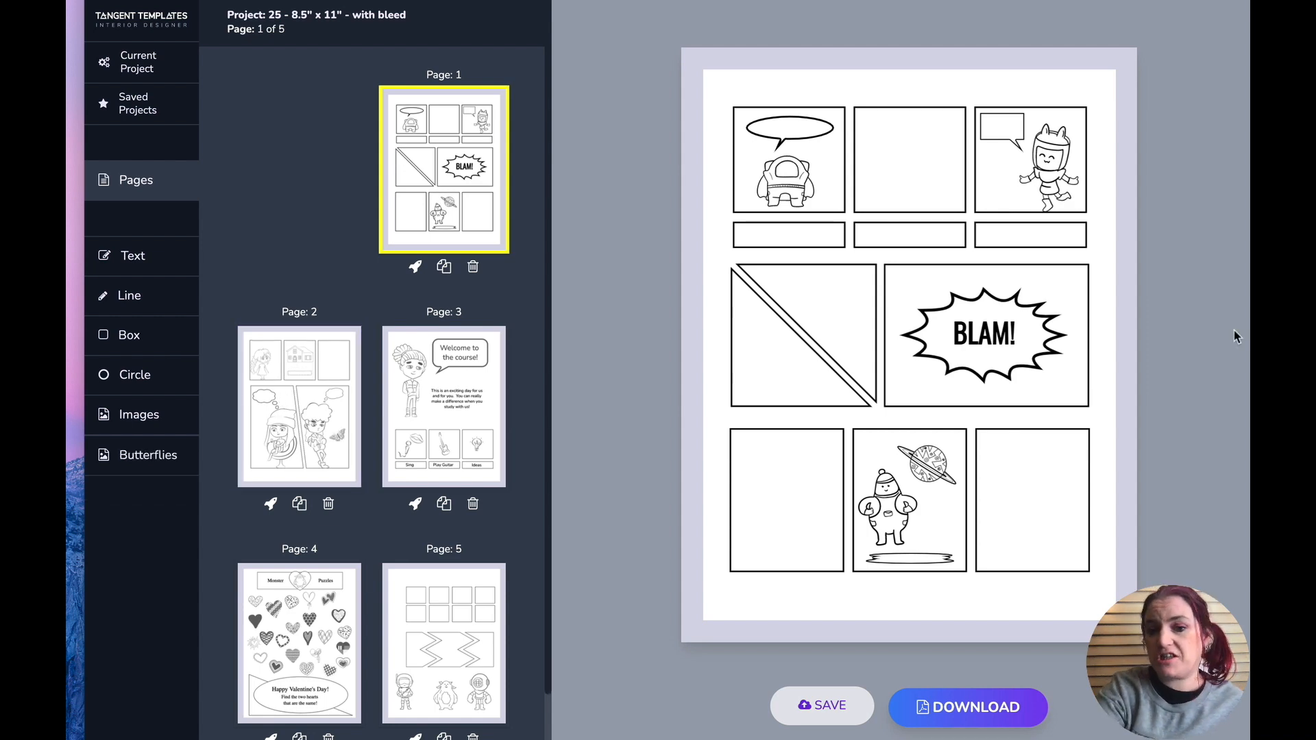
pyautogui.moveTo(1111, 604); pyautogui.dragTo(696, 55)
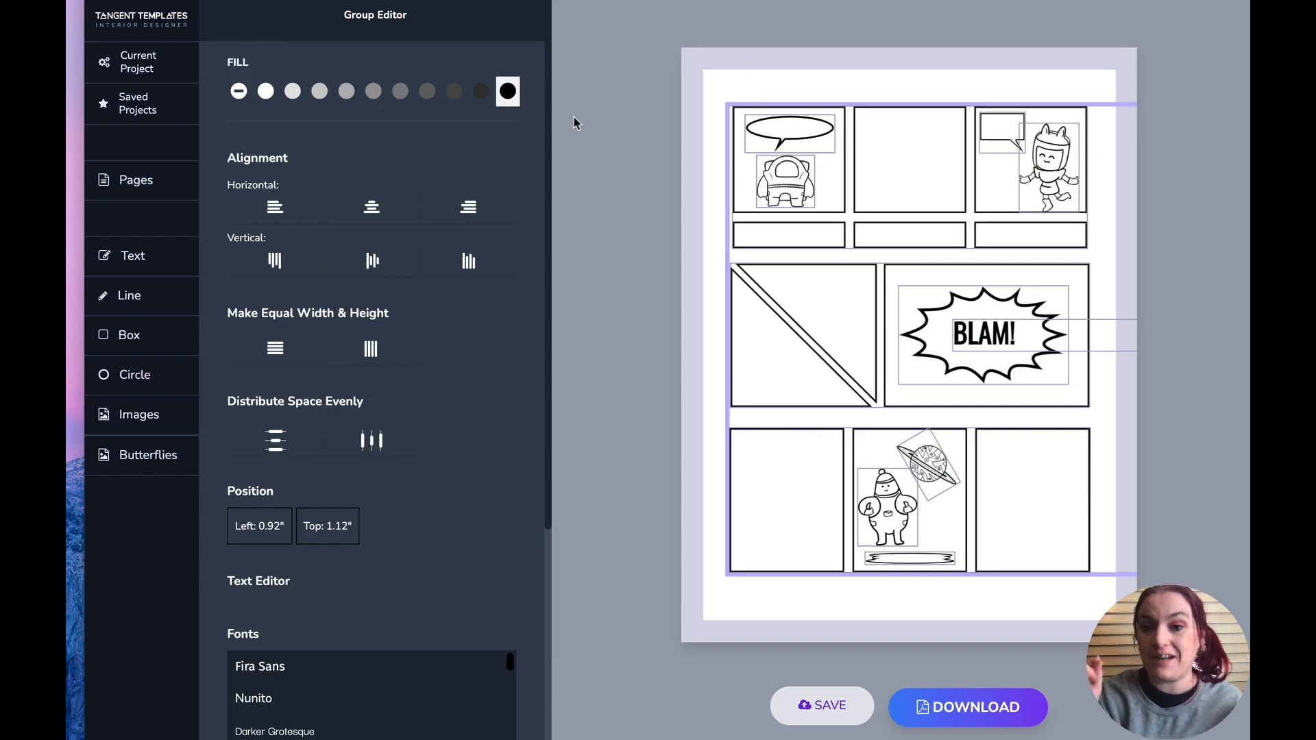
pyautogui.click(427, 91)
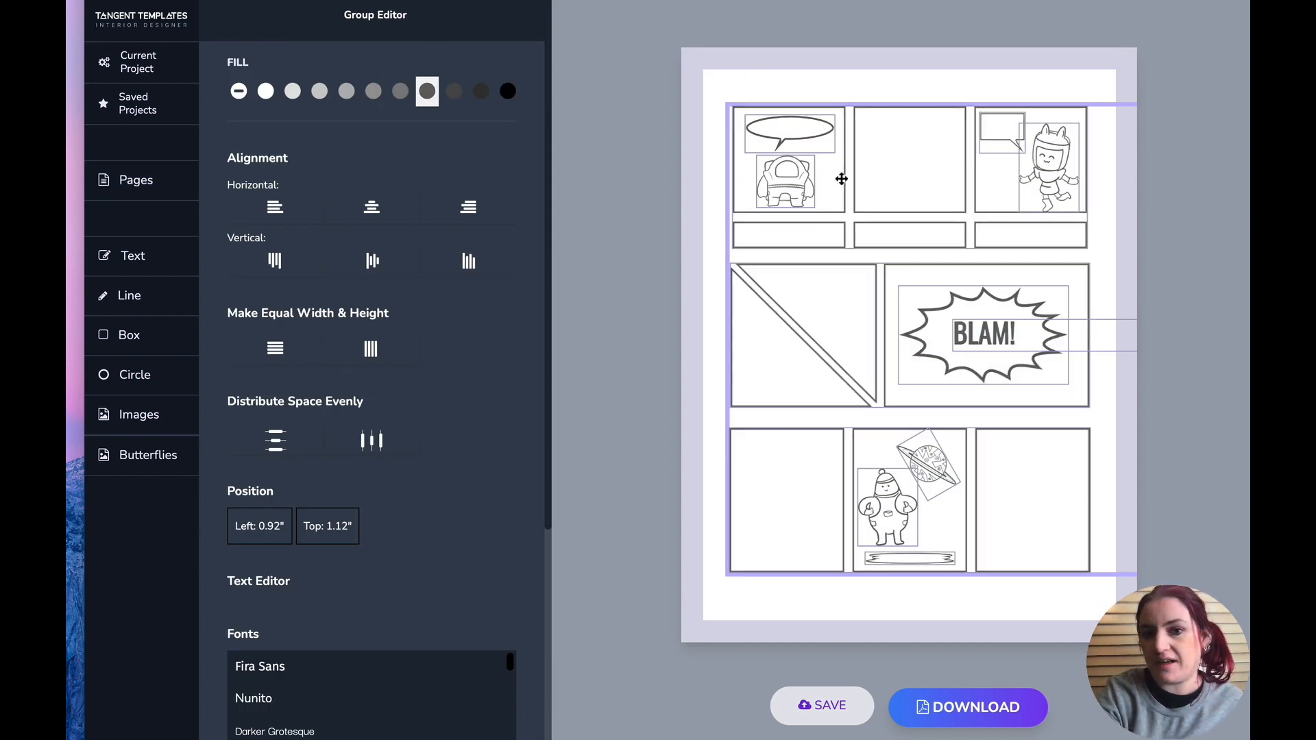
pyautogui.click(461, 96)
pyautogui.click(481, 91)
pyautogui.click(508, 92)
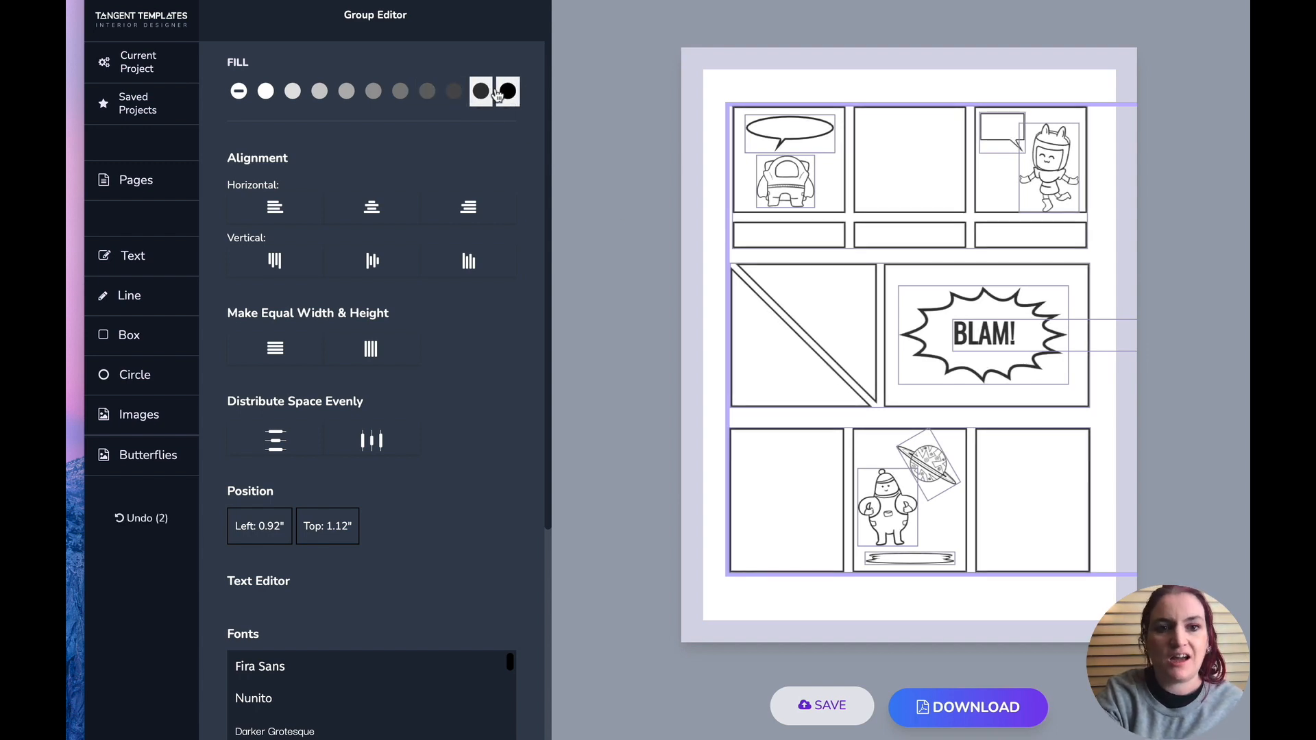
pyautogui.click(787, 101)
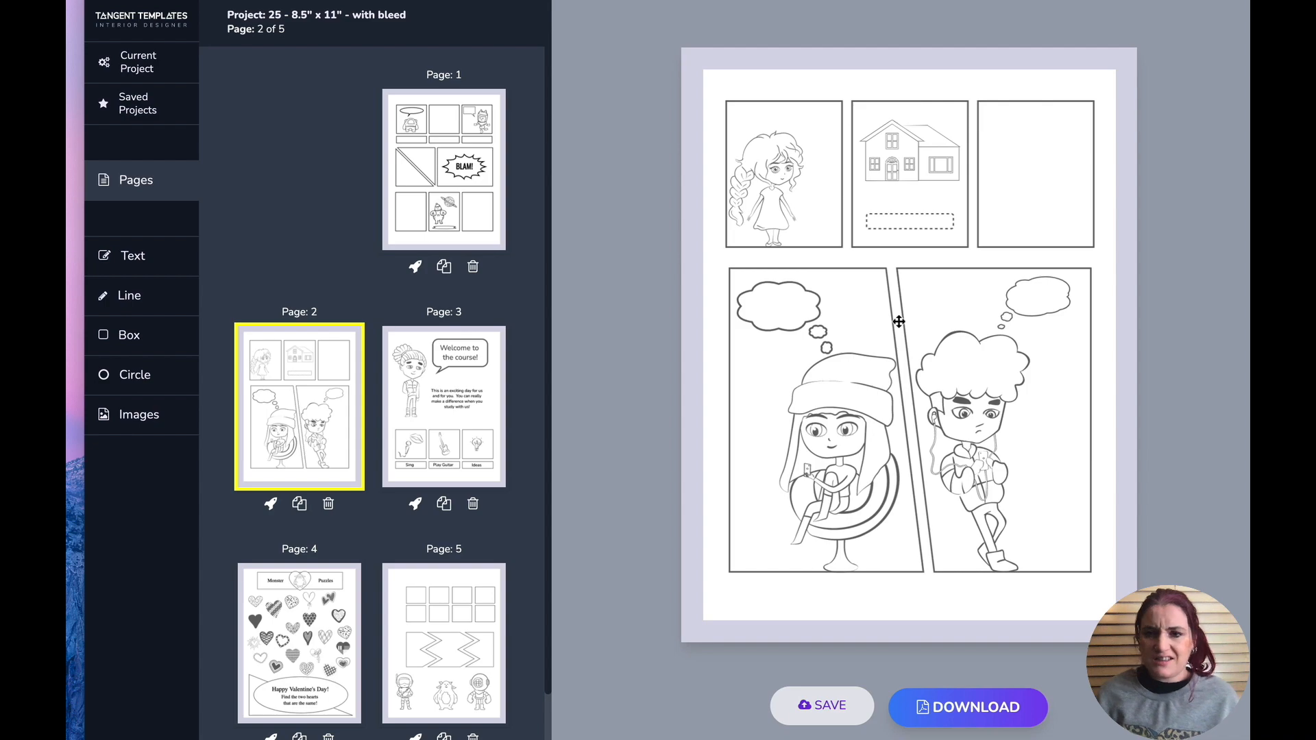
# - Open page 4 and look through the layouts in the Comic Layouts image category
pyautogui.click(325, 645)
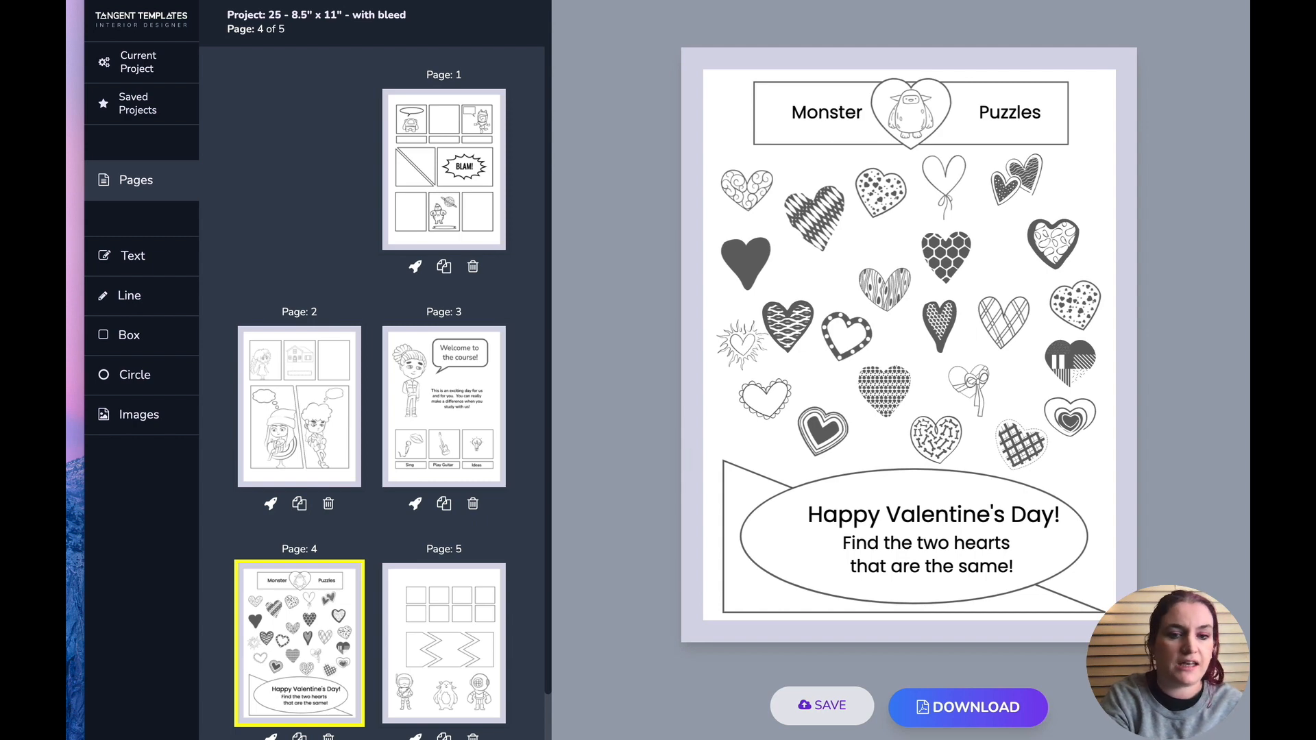
pyautogui.click(136, 413)
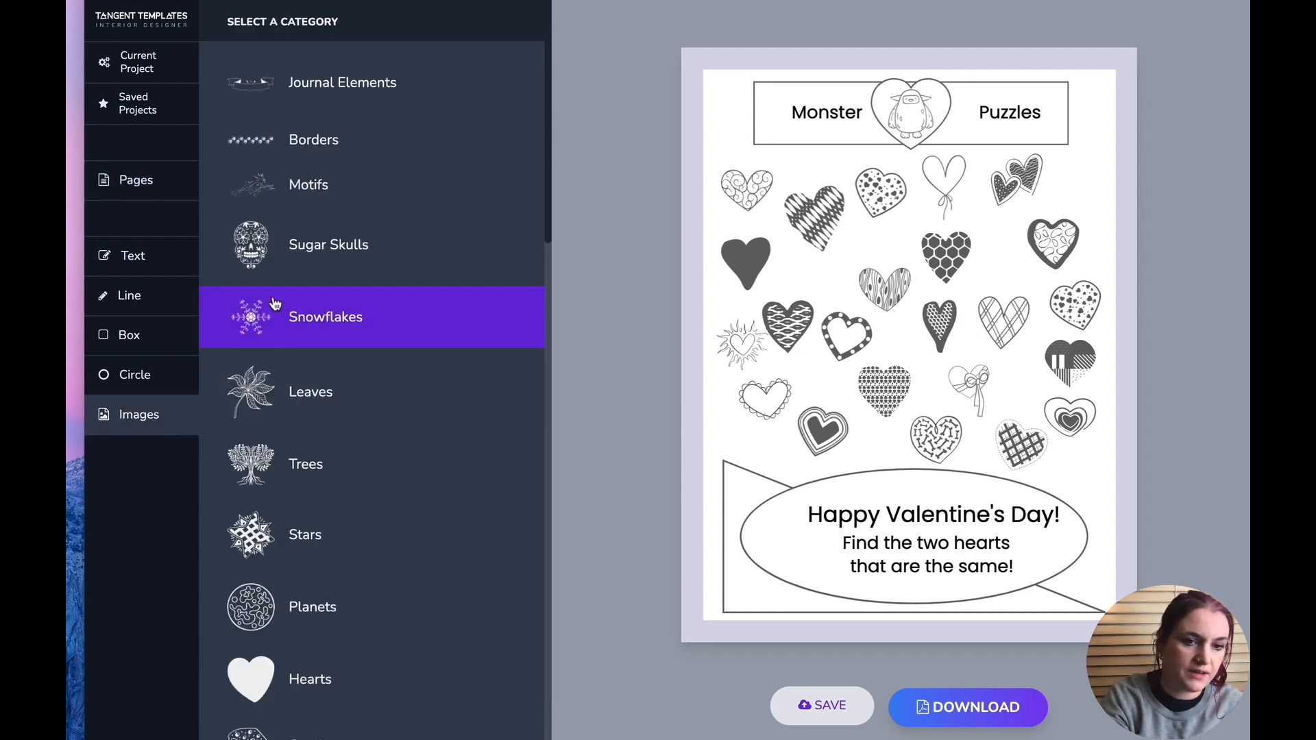
pyautogui.scroll(-10, 293, 315)
pyautogui.click(322, 725)
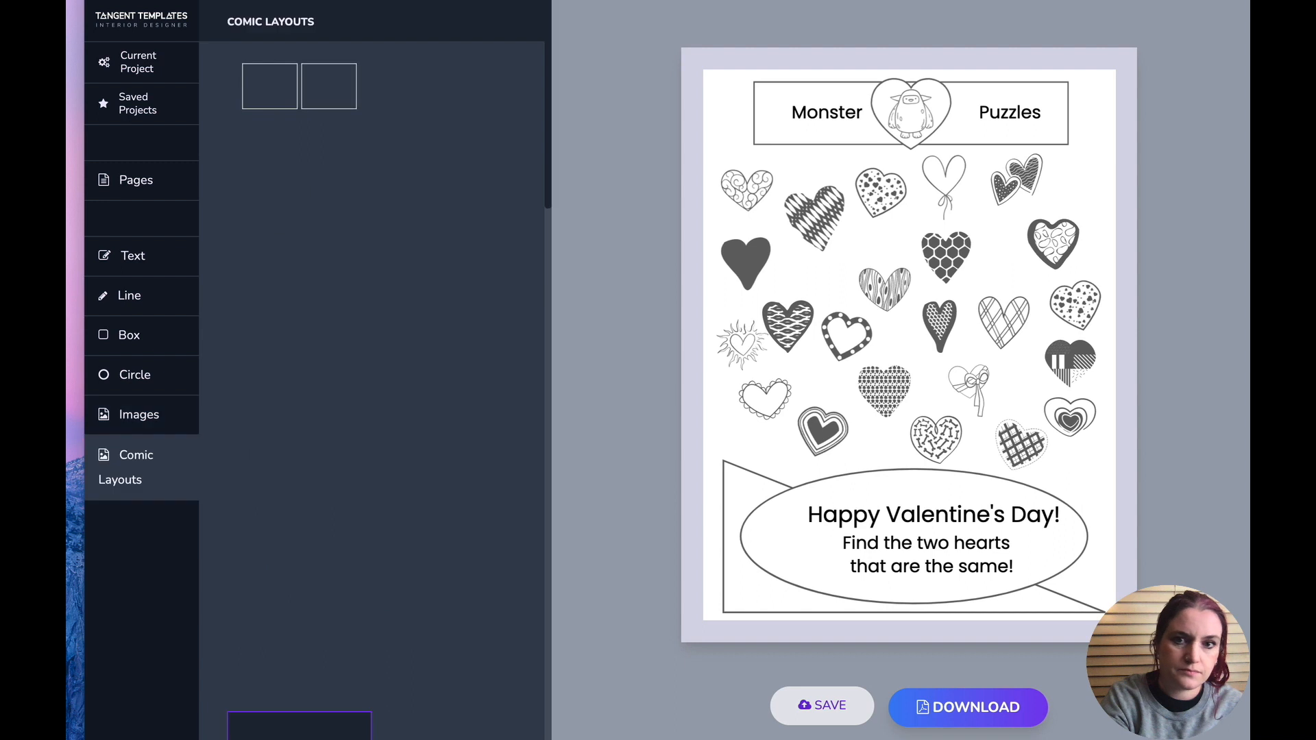
pyautogui.scroll(-10, 413, 295)
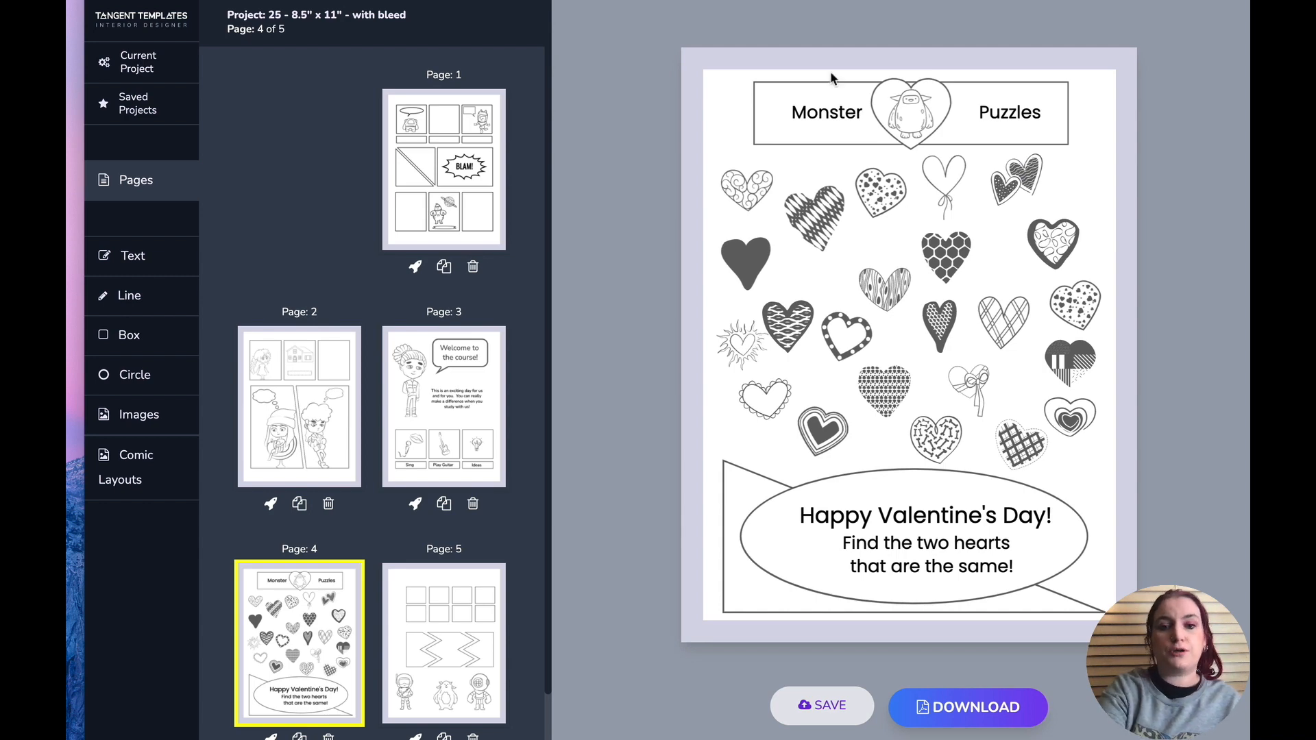
# - Narrow the "Puzzles" text box in page 4's banner so the word sits closer to the monster heart
pyautogui.click(1019, 115)
pyautogui.moveTo(1112, 113)
pyautogui.mouseDown()
pyautogui.moveTo(1081, 109)
pyautogui.moveTo(1096, 111)
pyautogui.mouseUp()
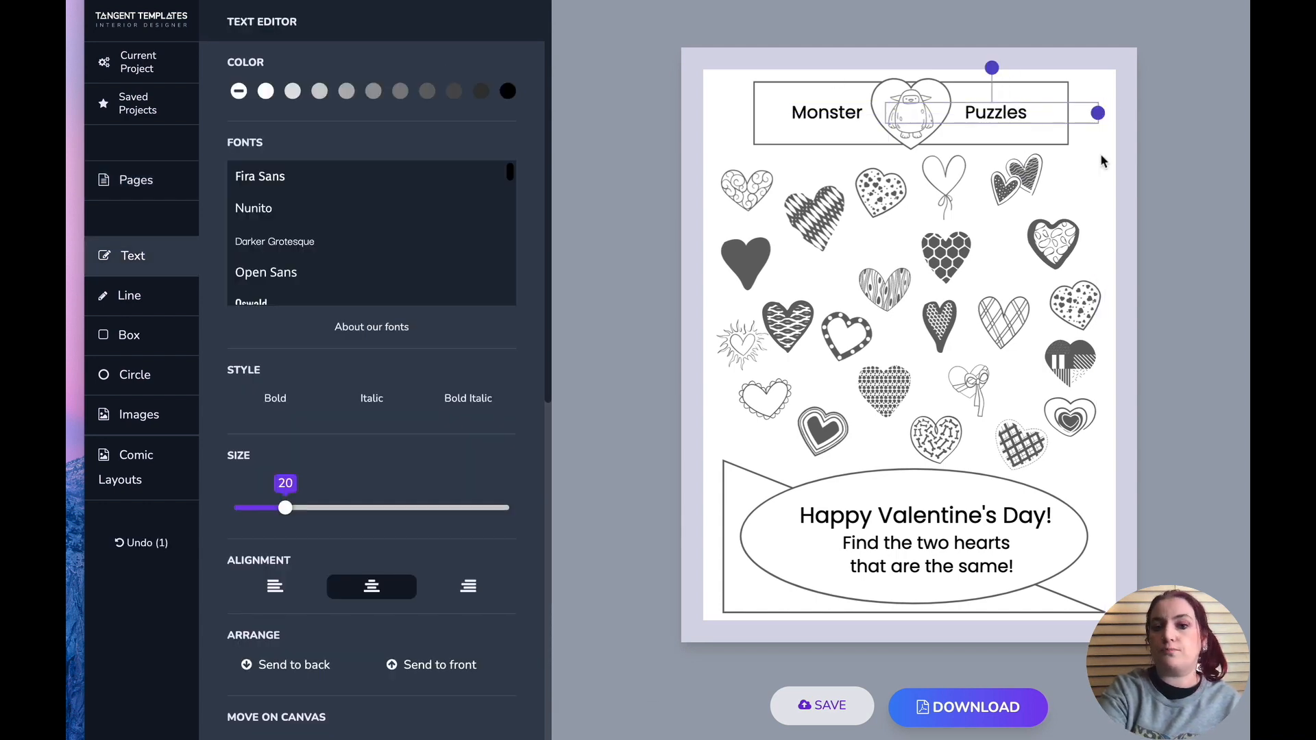
pyautogui.click(1102, 162)
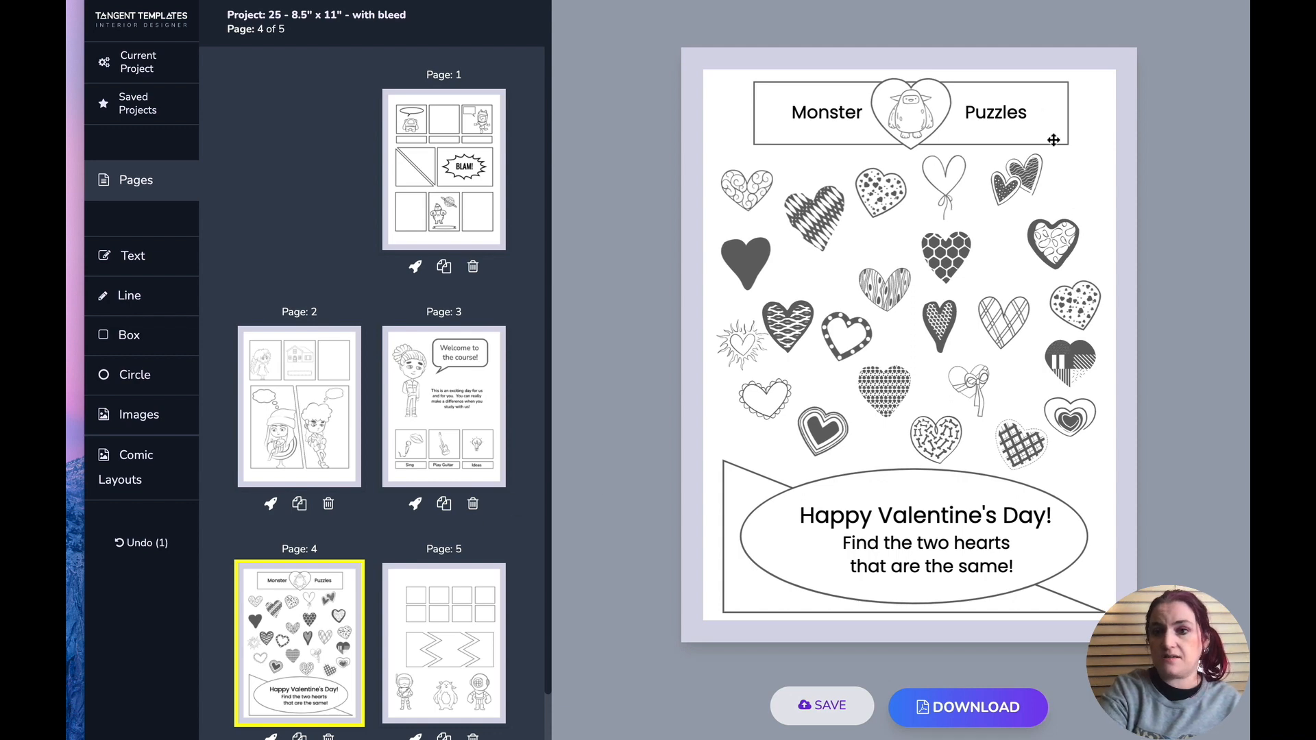
# - Open page 3 and check the image options of the three-panel layout with caption boxes
pyautogui.click(471, 423)
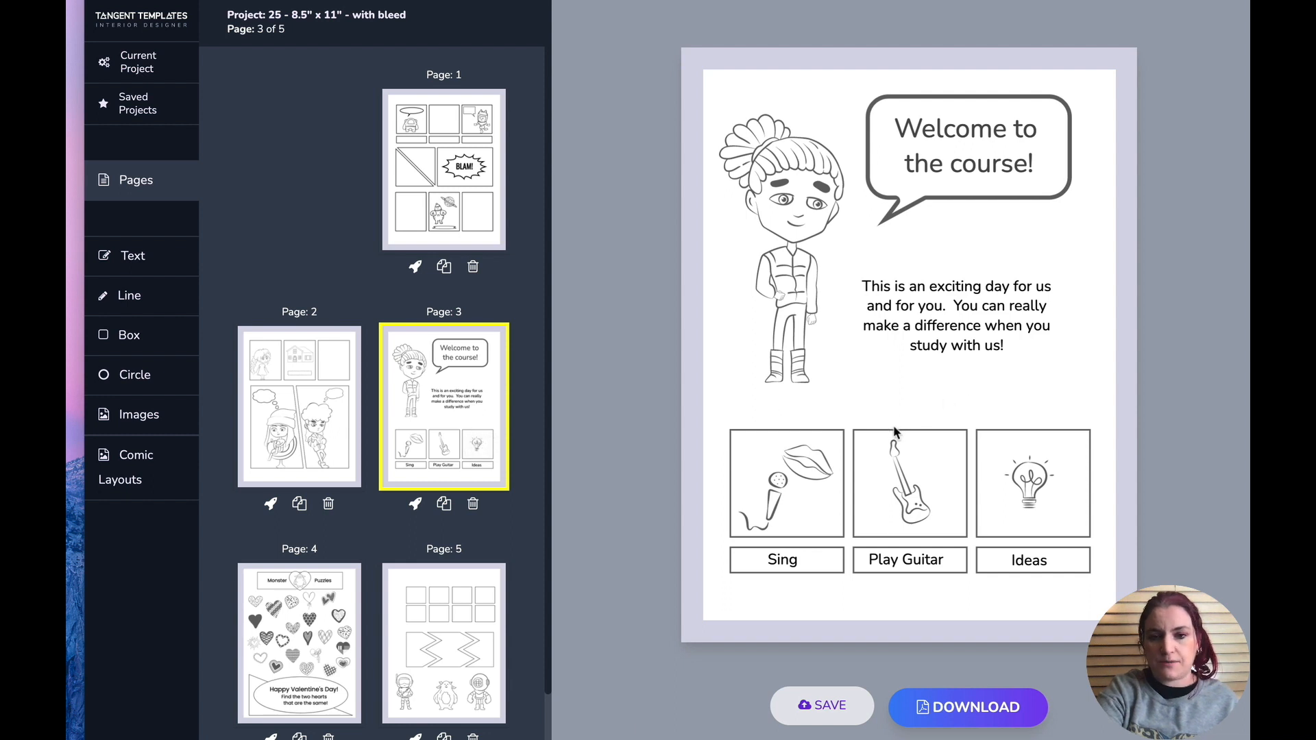
pyautogui.click(860, 435)
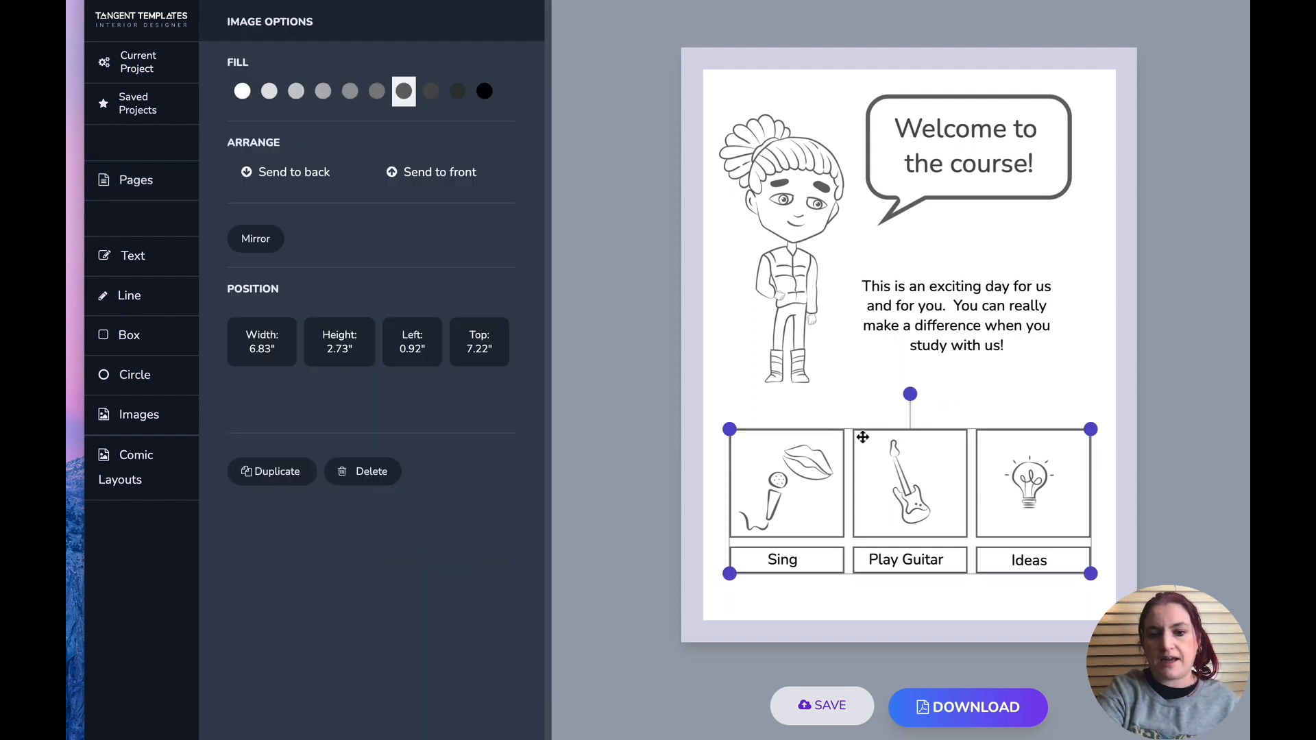
pyautogui.click(957, 385)
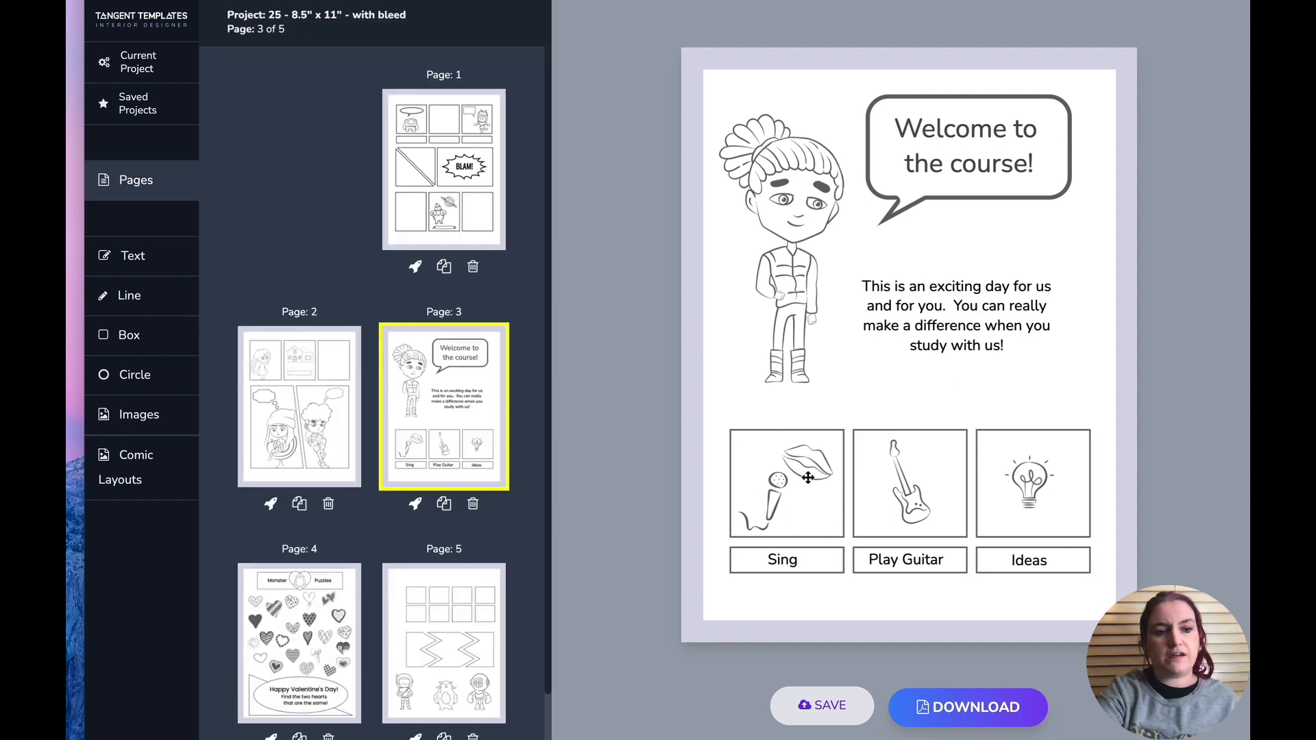
# - Look through the Icons image category and check the image options of the girl character on page 3
pyautogui.click(114, 426)
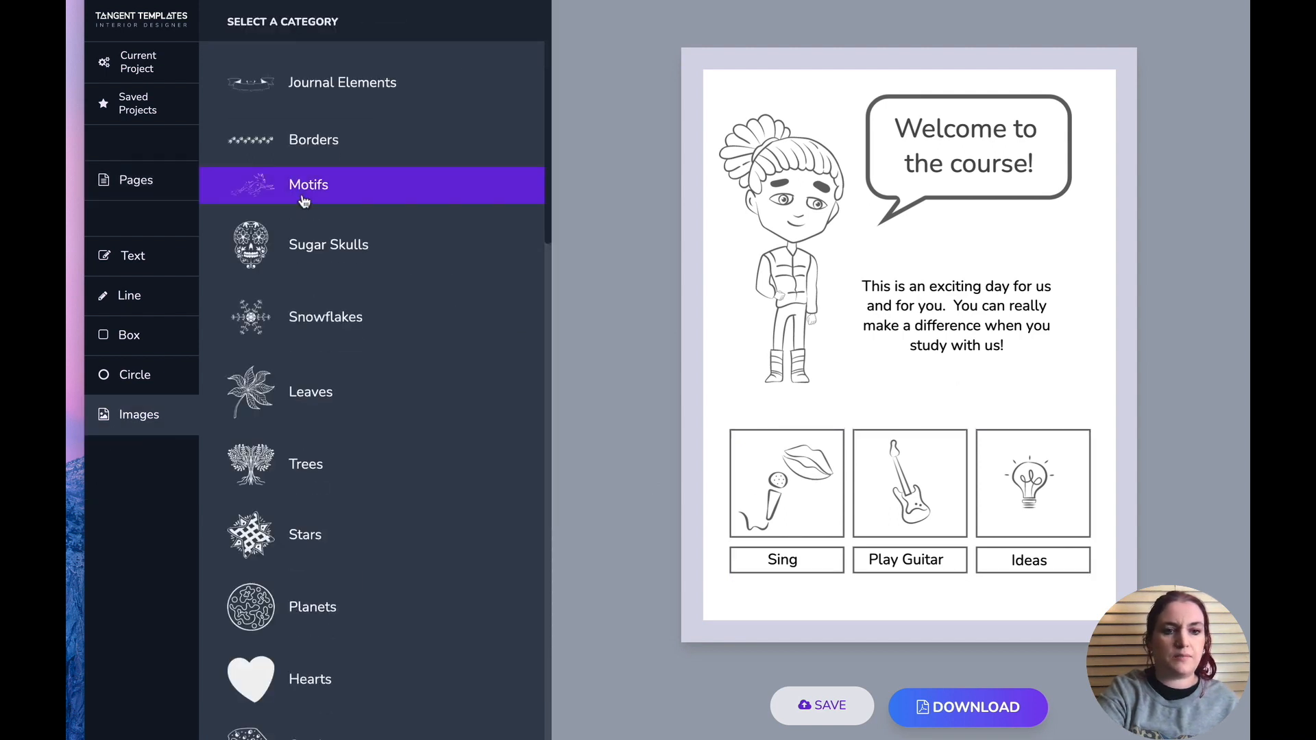
pyautogui.scroll(-8, 304, 201)
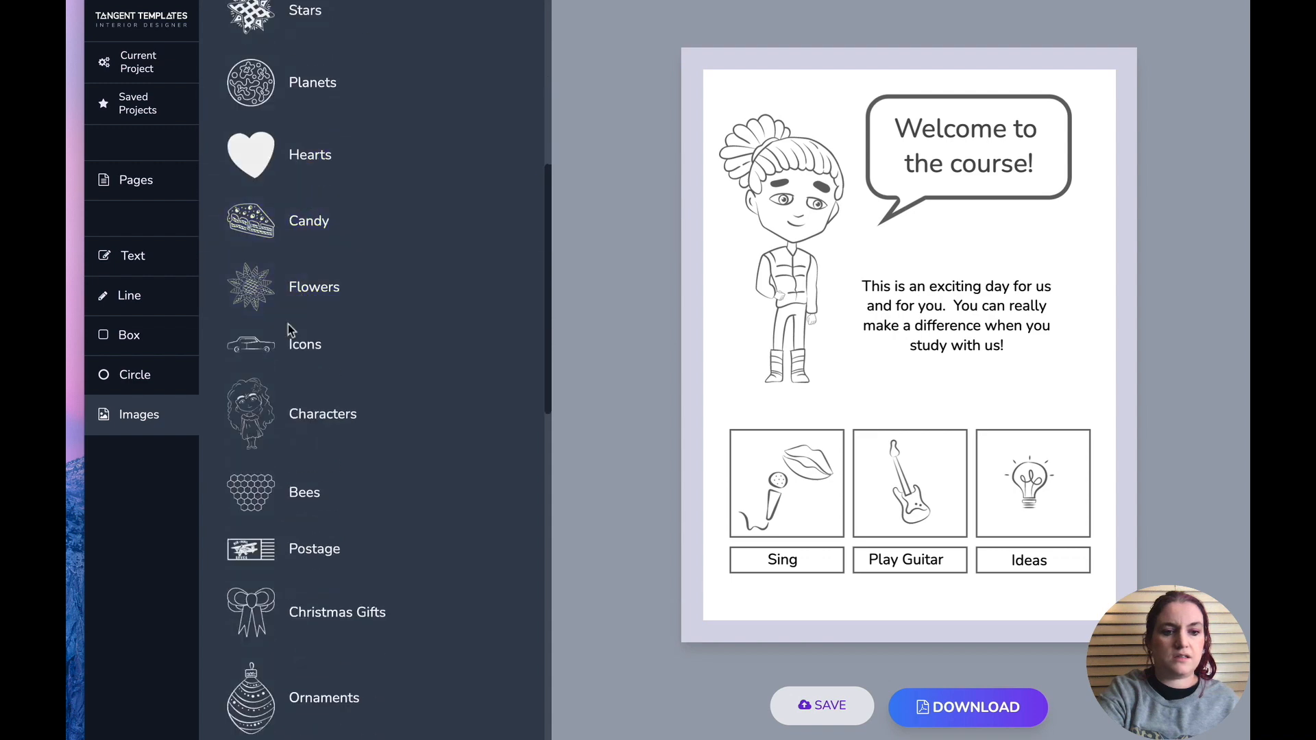
pyautogui.click(288, 350)
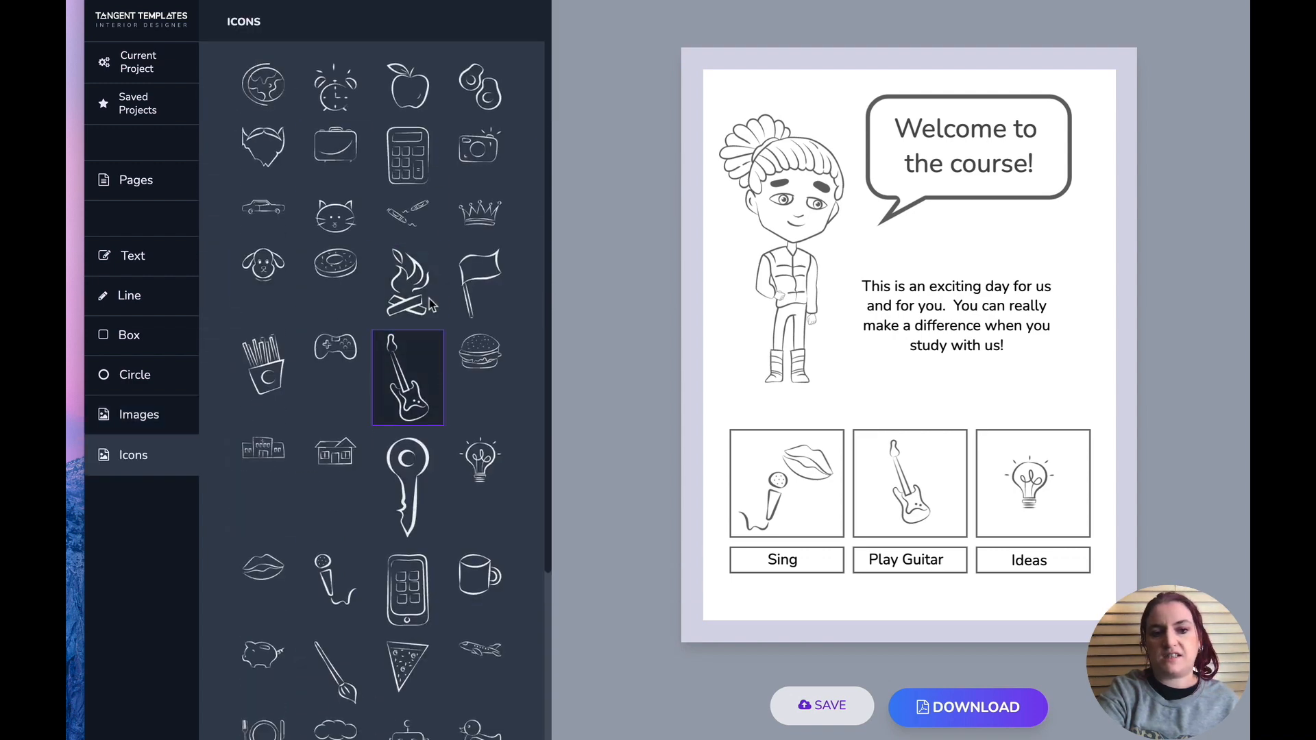
pyautogui.click(812, 204)
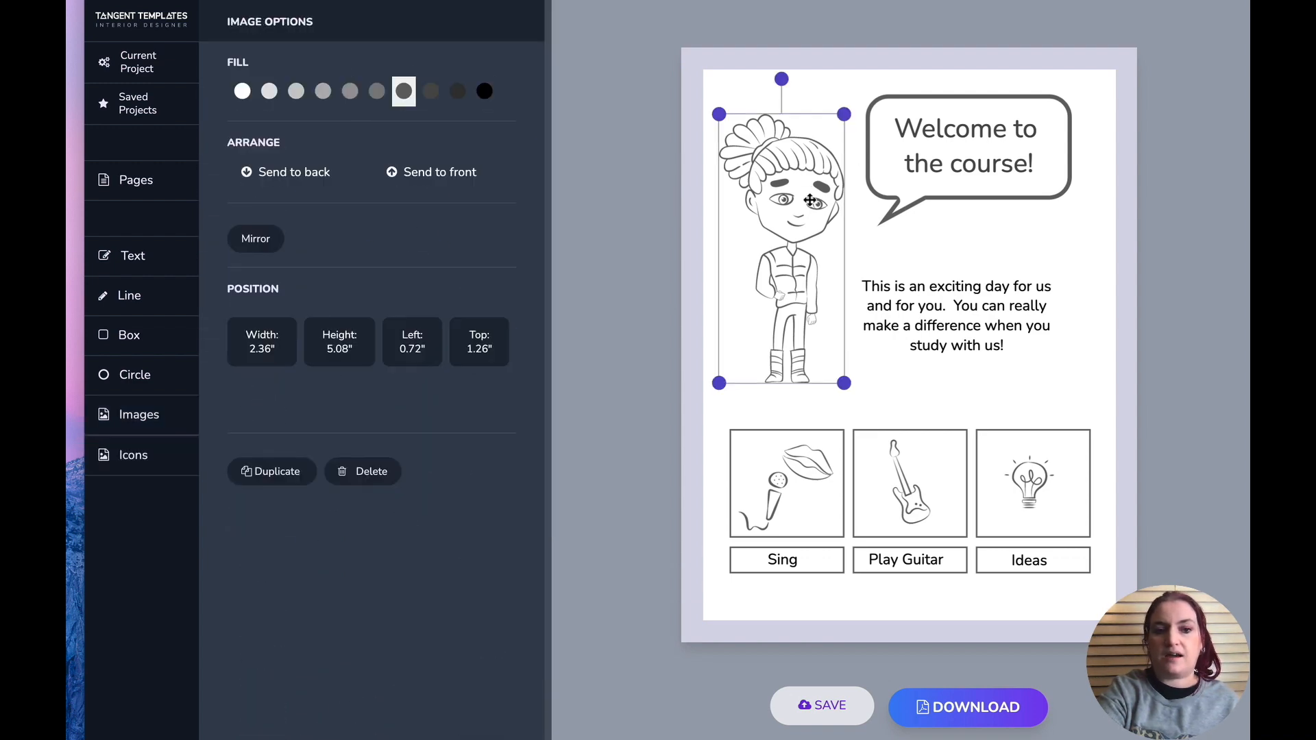
pyautogui.click(906, 400)
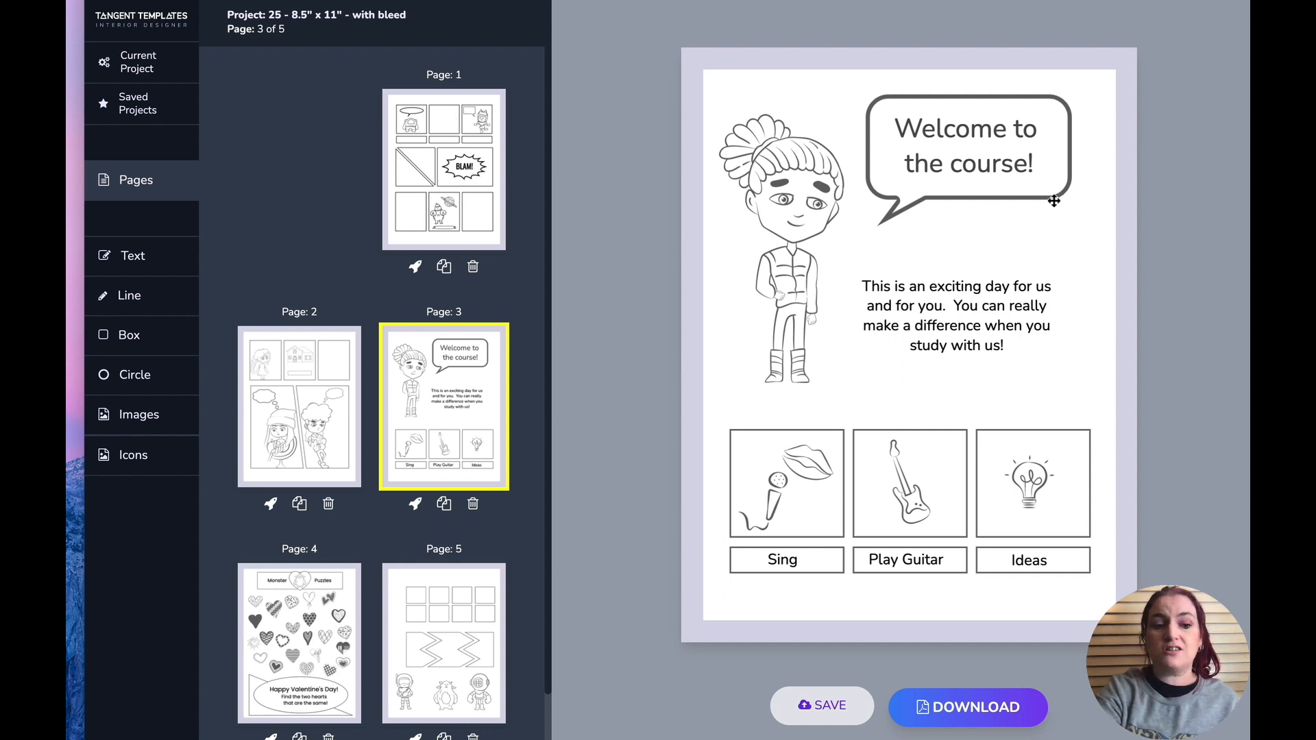
# - Add one blank page at the end of the project and insert the cloud-shaped thought bubble from Comic Shapes on it
pyautogui.scroll(-3, 367, 260)
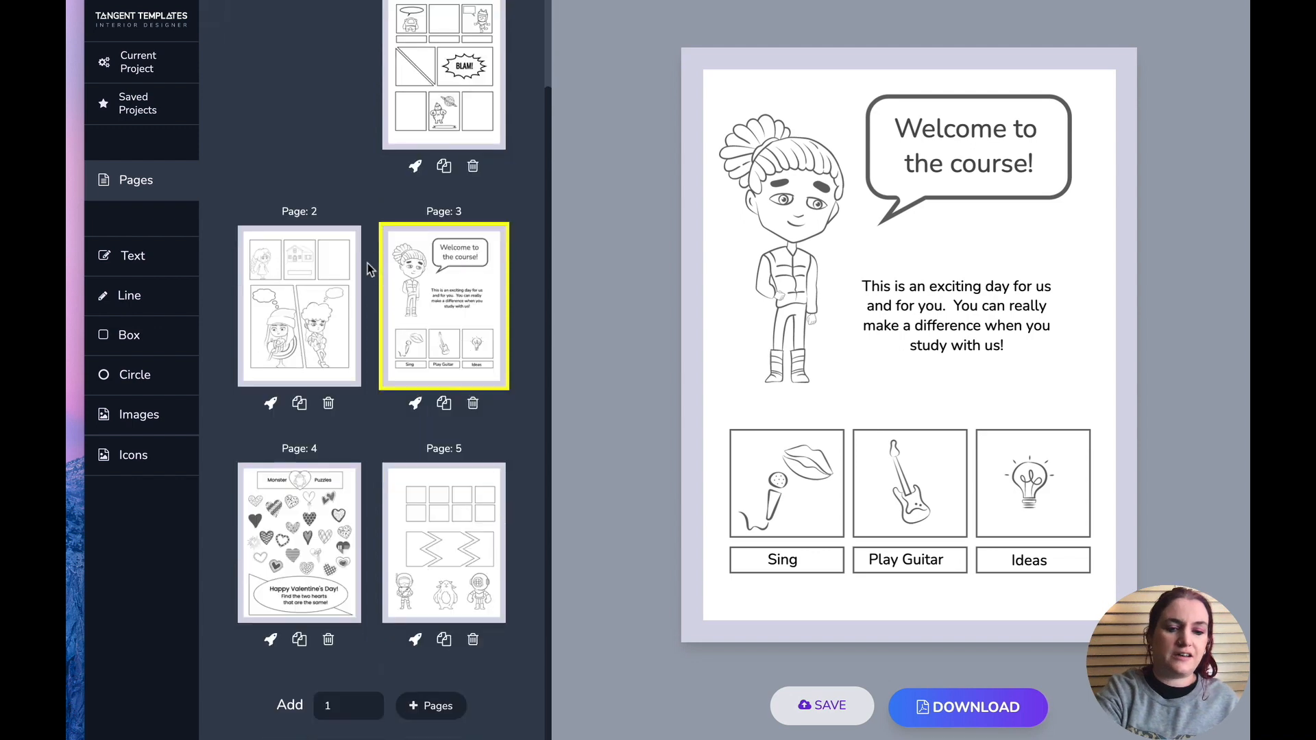
pyautogui.click(453, 717)
pyautogui.click(450, 219)
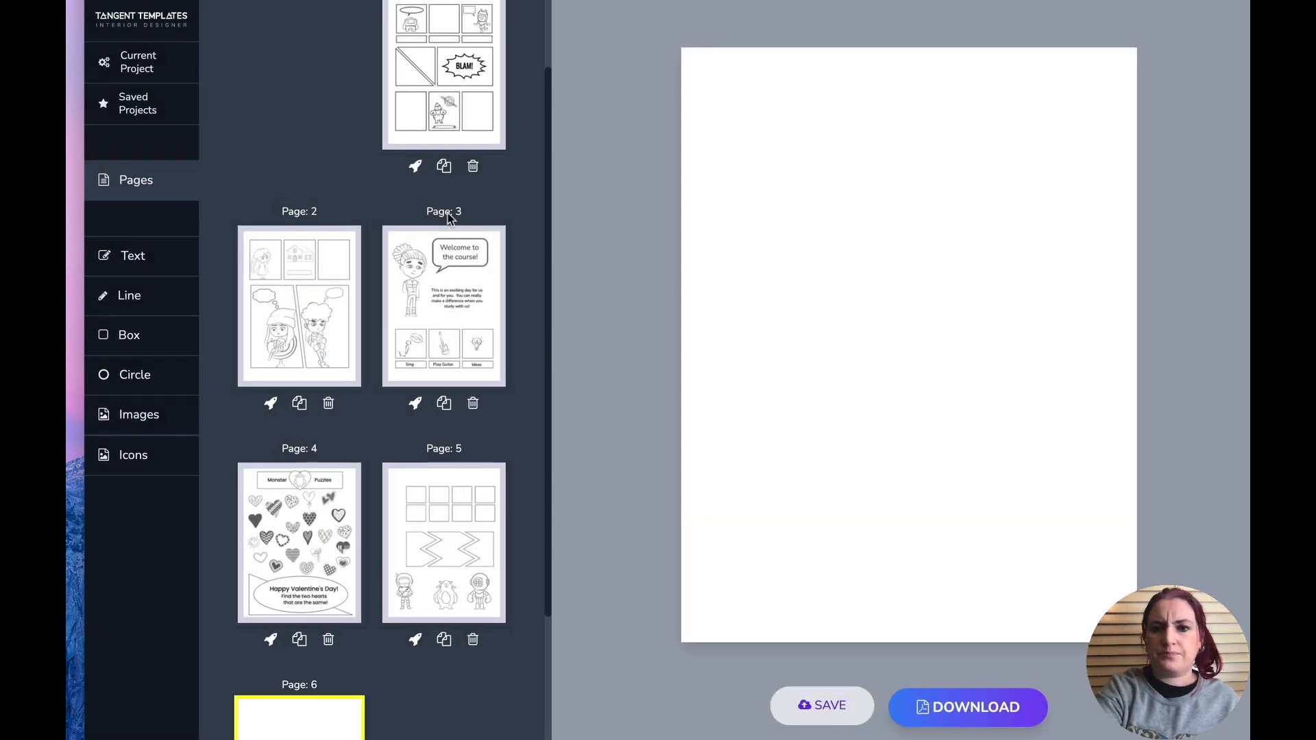
pyautogui.click(139, 414)
pyautogui.scroll(-3, 315, 138)
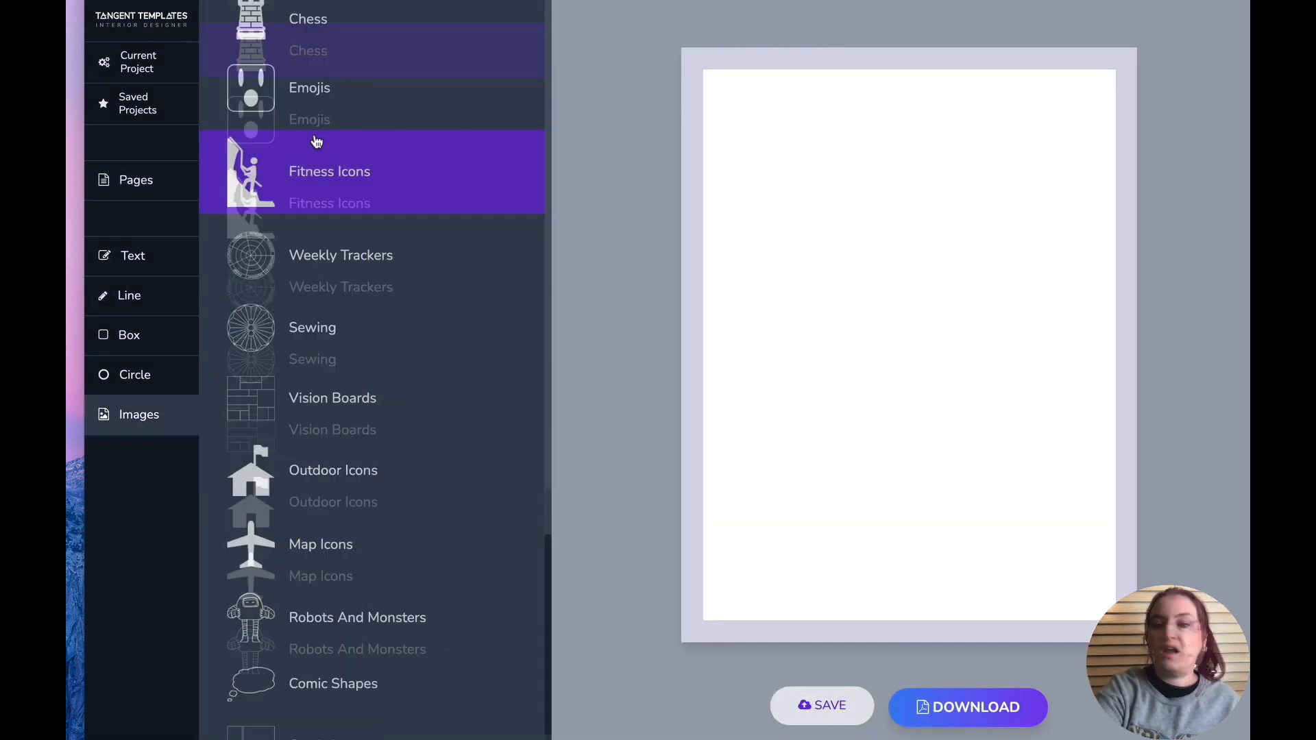
pyautogui.click(277, 679)
pyautogui.click(373, 109)
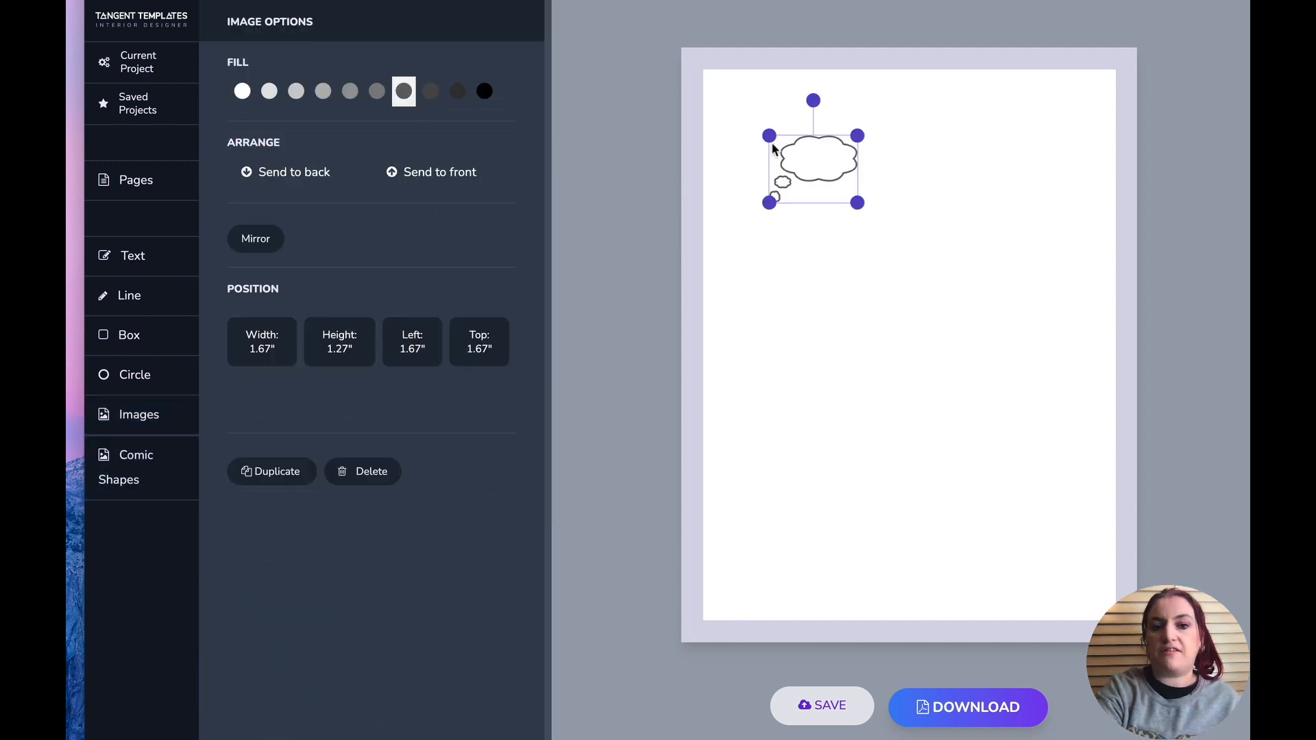
# - Enlarge the thought bubble to about 5.33" wide and move it to about 0.98" from the page's left and 0.70" from its top
pyautogui.moveTo(858, 205); pyautogui.dragTo(1014, 390)
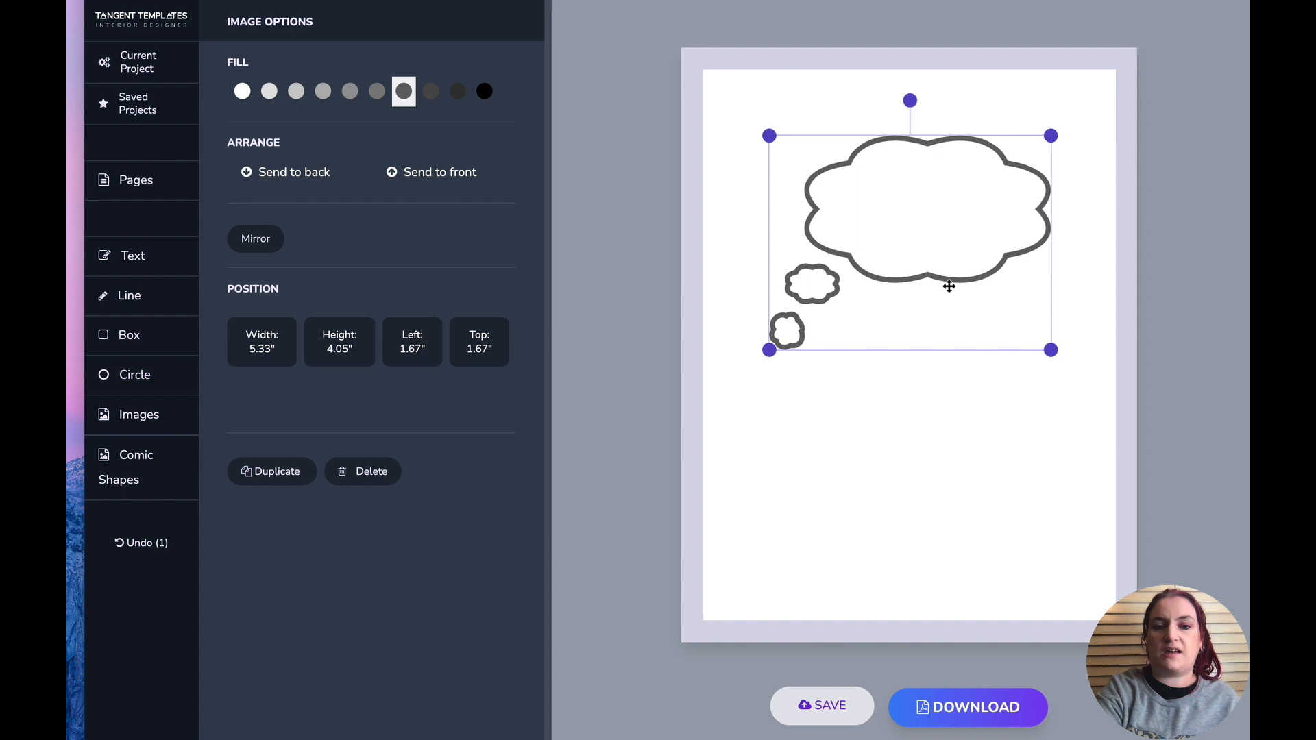
pyautogui.moveTo(946, 285); pyautogui.dragTo(911, 233)
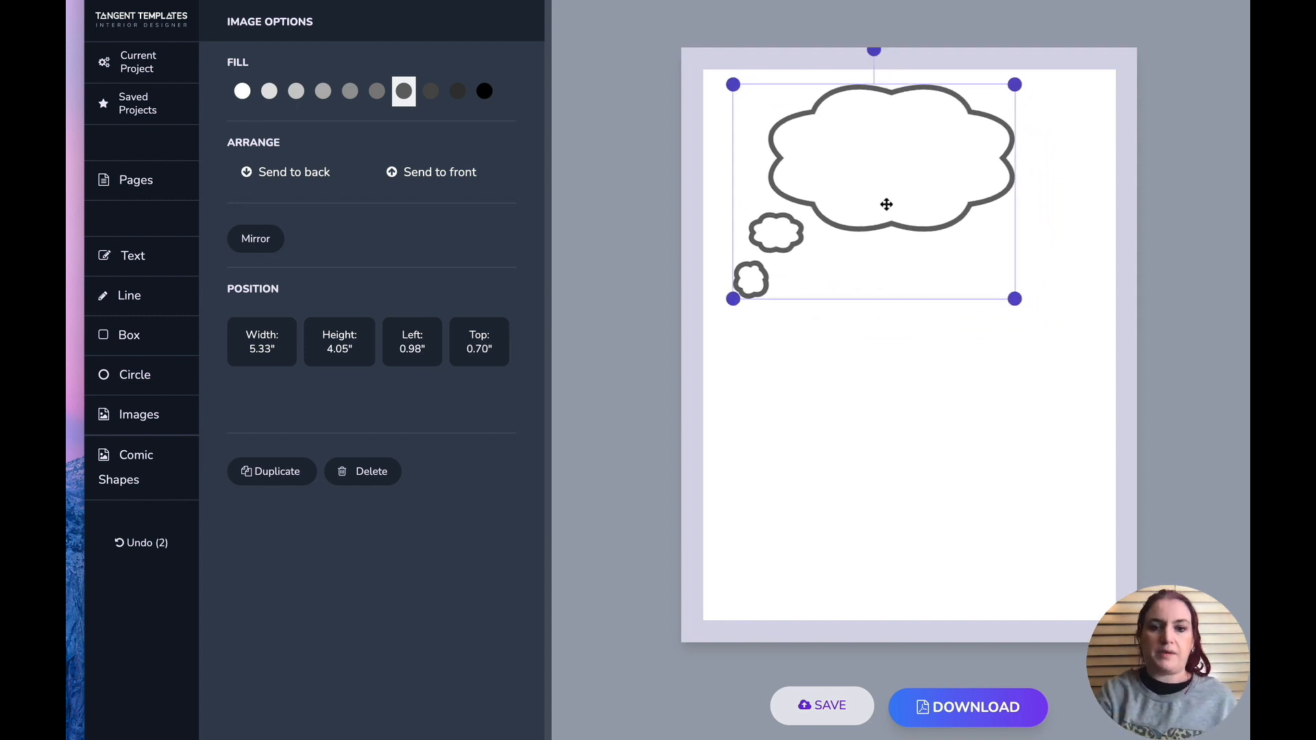
pyautogui.click(872, 364)
# - Insert the five-line numbered checklist with filled number circles from the Checklists image category
pyautogui.click(149, 429)
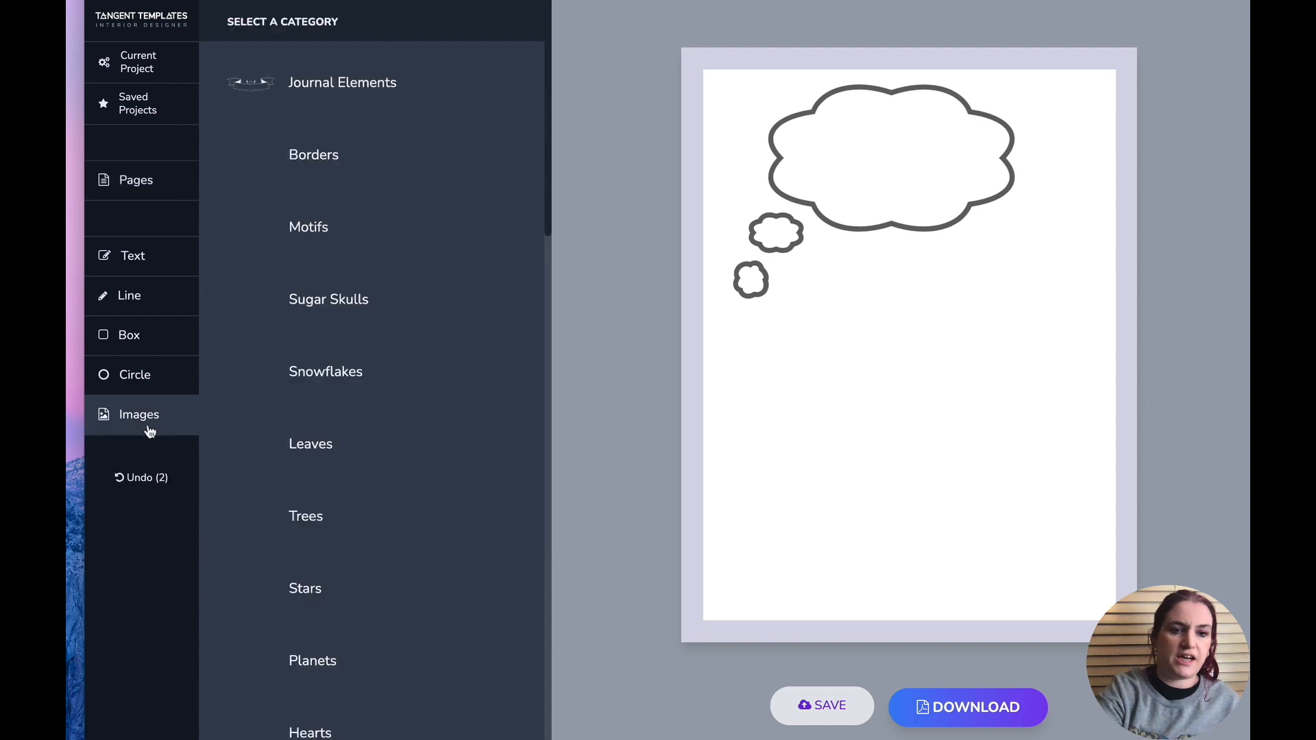
pyautogui.scroll(-15, 329, 375)
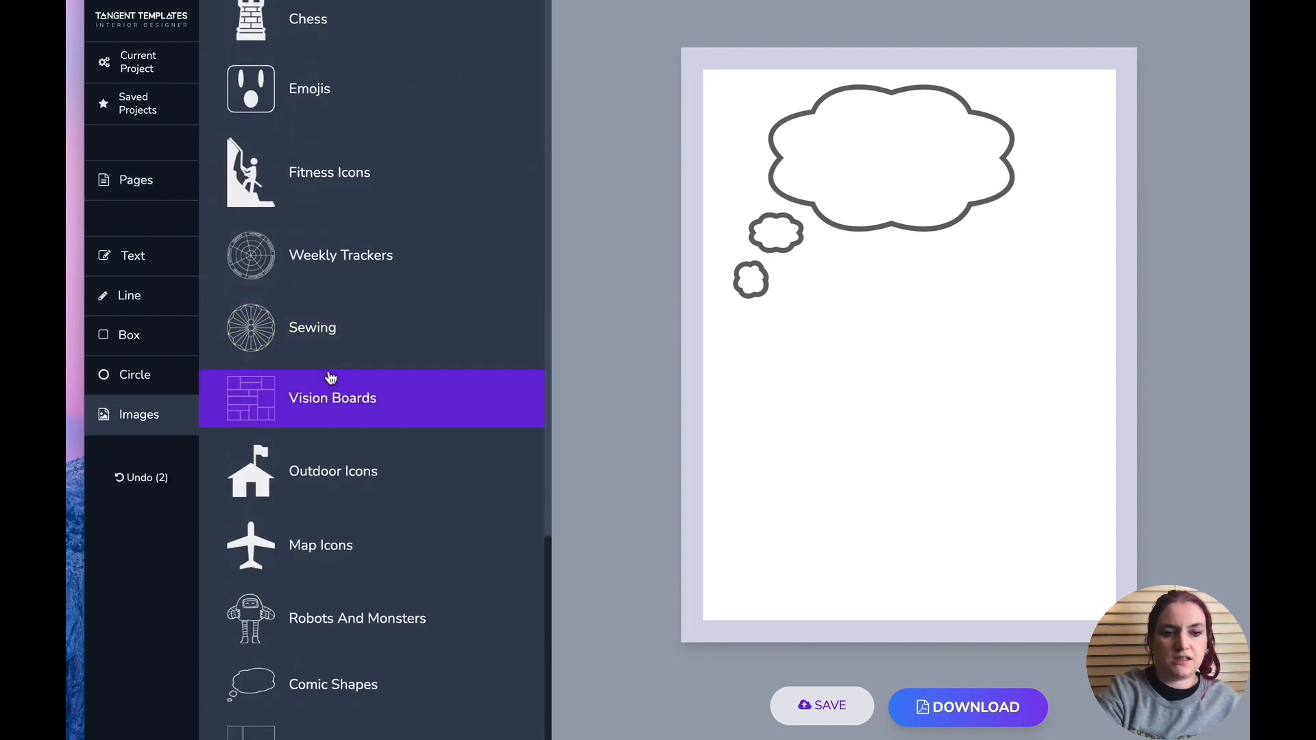
pyautogui.scroll(8, 330, 378)
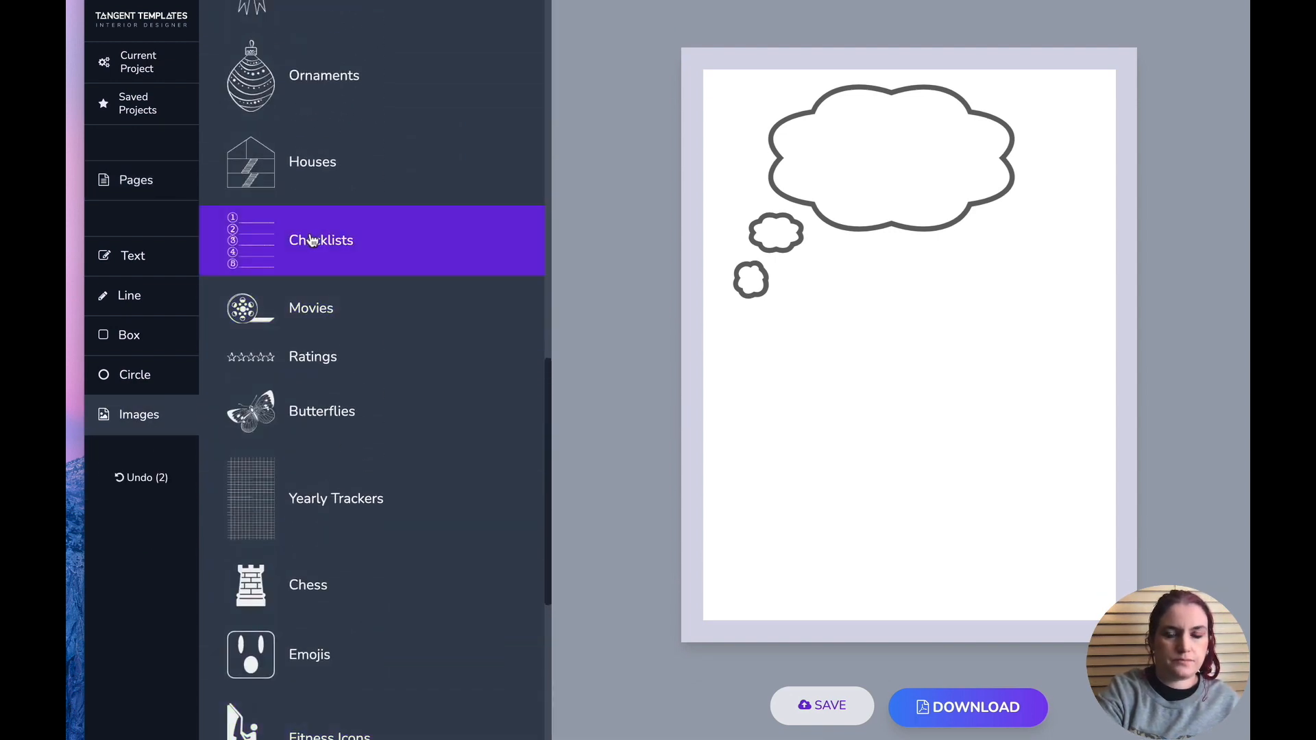
pyautogui.click(298, 243)
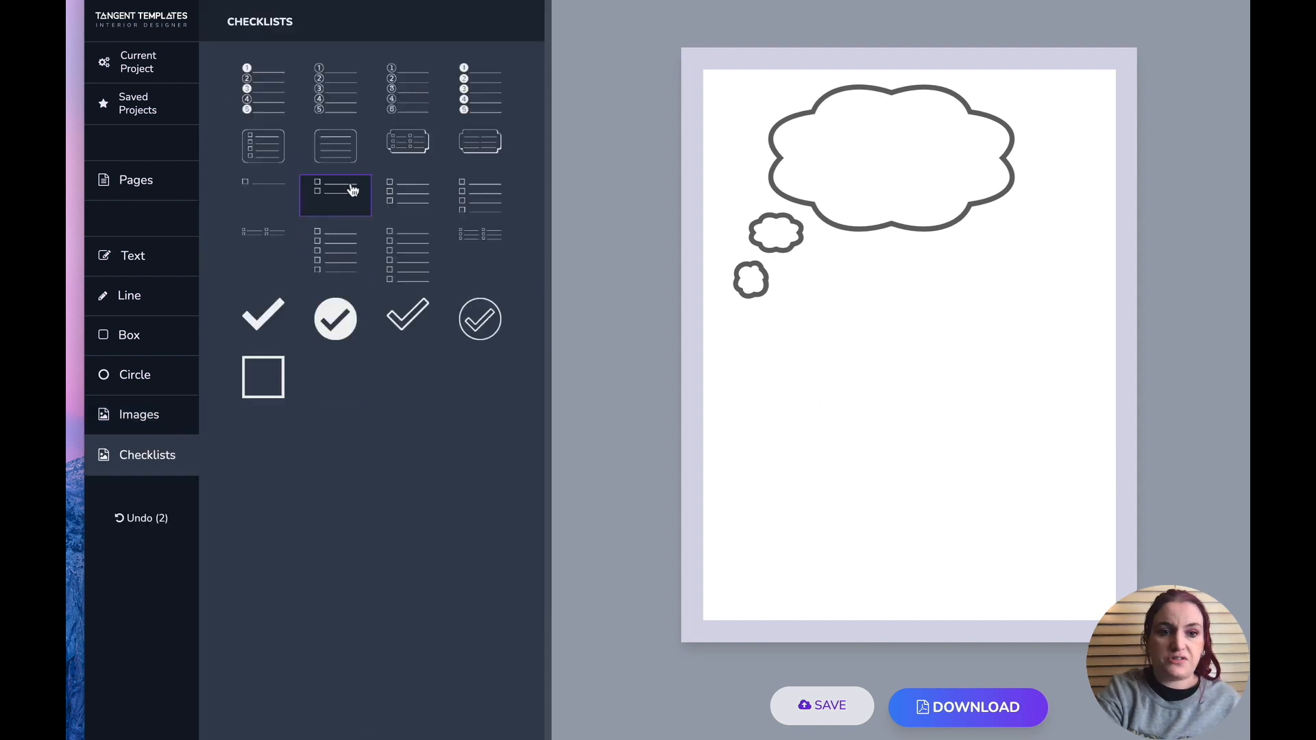
pyautogui.click(463, 105)
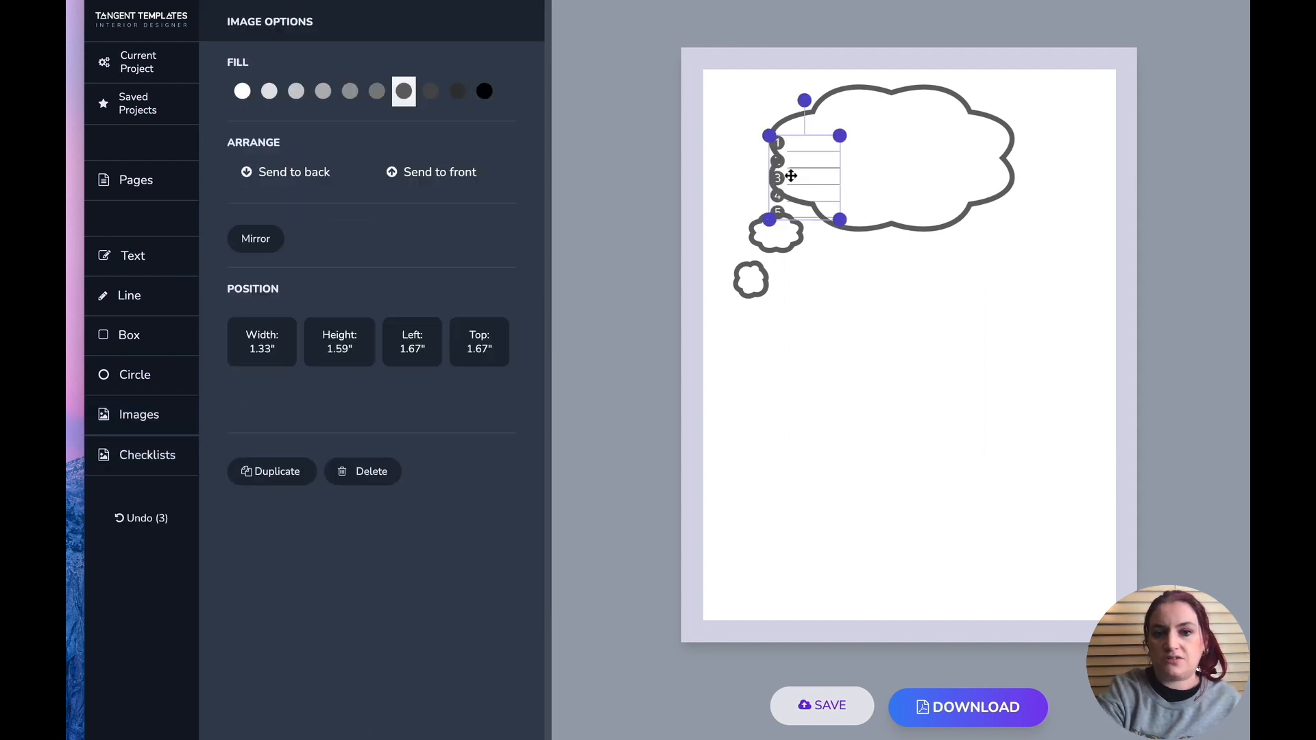
# - Move the numbered checklist below the thought bubble and enlarge it to fill more of the page's empty lower area
pyautogui.moveTo(782, 175); pyautogui.dragTo(882, 369)
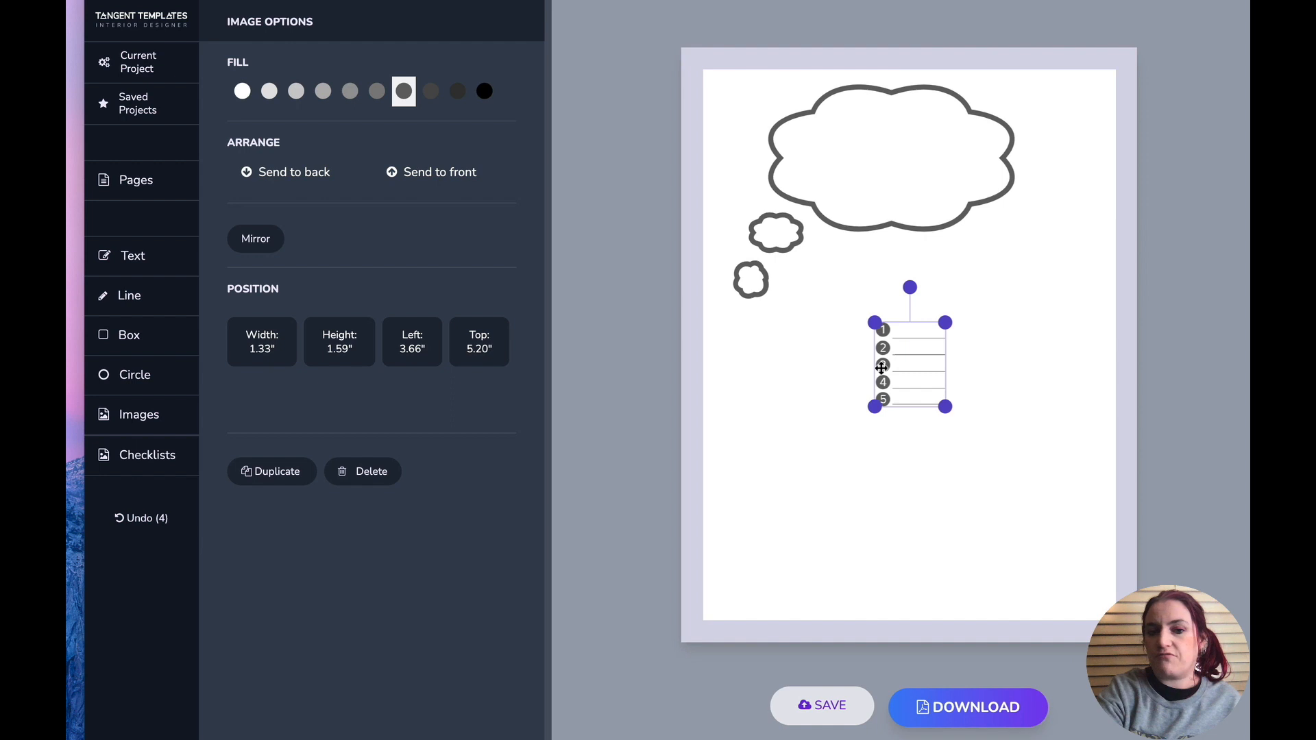
pyautogui.moveTo(946, 408); pyautogui.dragTo(1062, 545)
pyautogui.moveTo(903, 355); pyautogui.dragTo(844, 326)
pyautogui.click(747, 421)
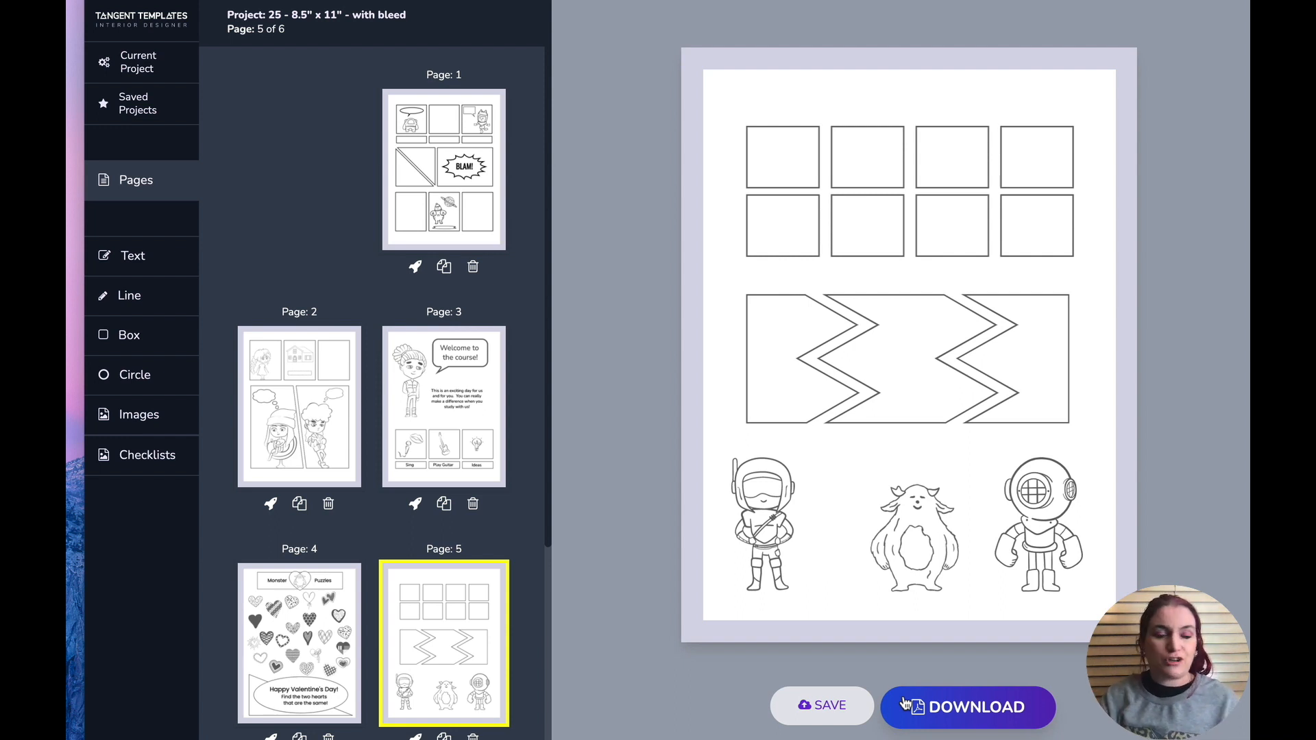
# - Find the Weekly Trackers image category and look at its circular tracker designs
pyautogui.click(139, 414)
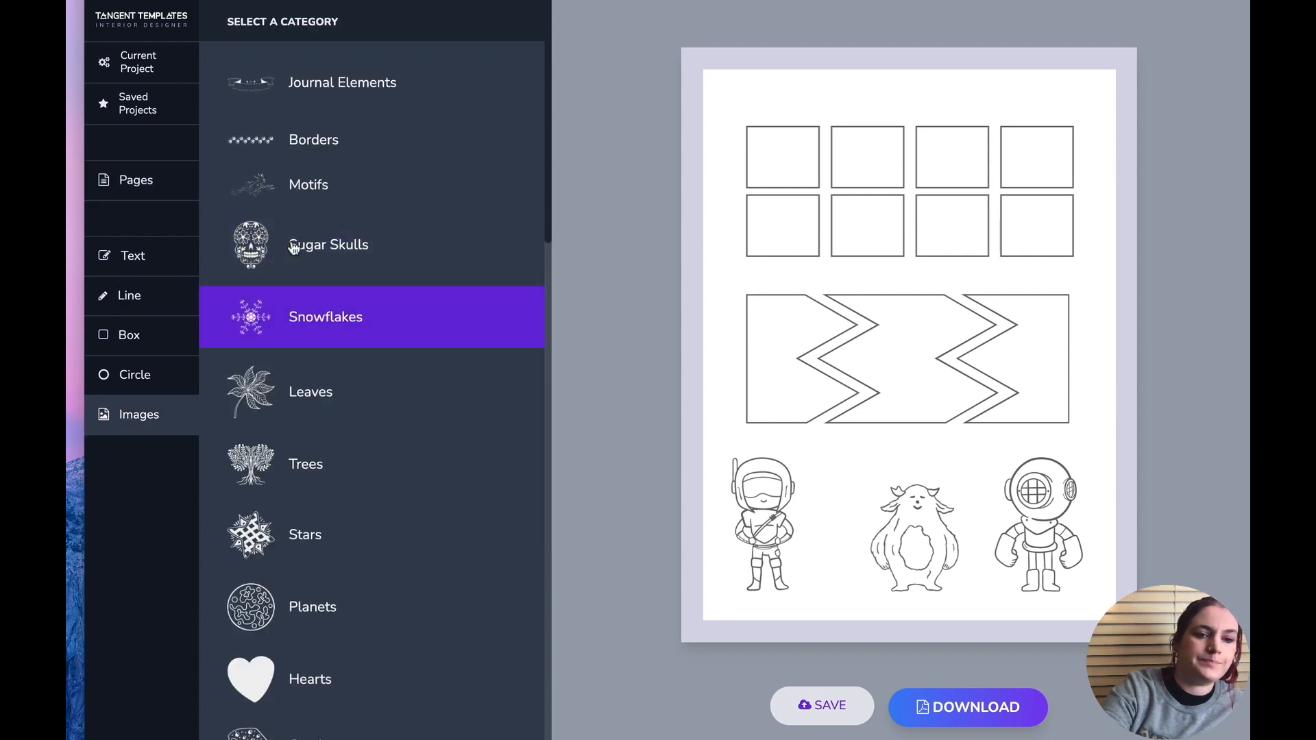
pyautogui.scroll(-15, 294, 248)
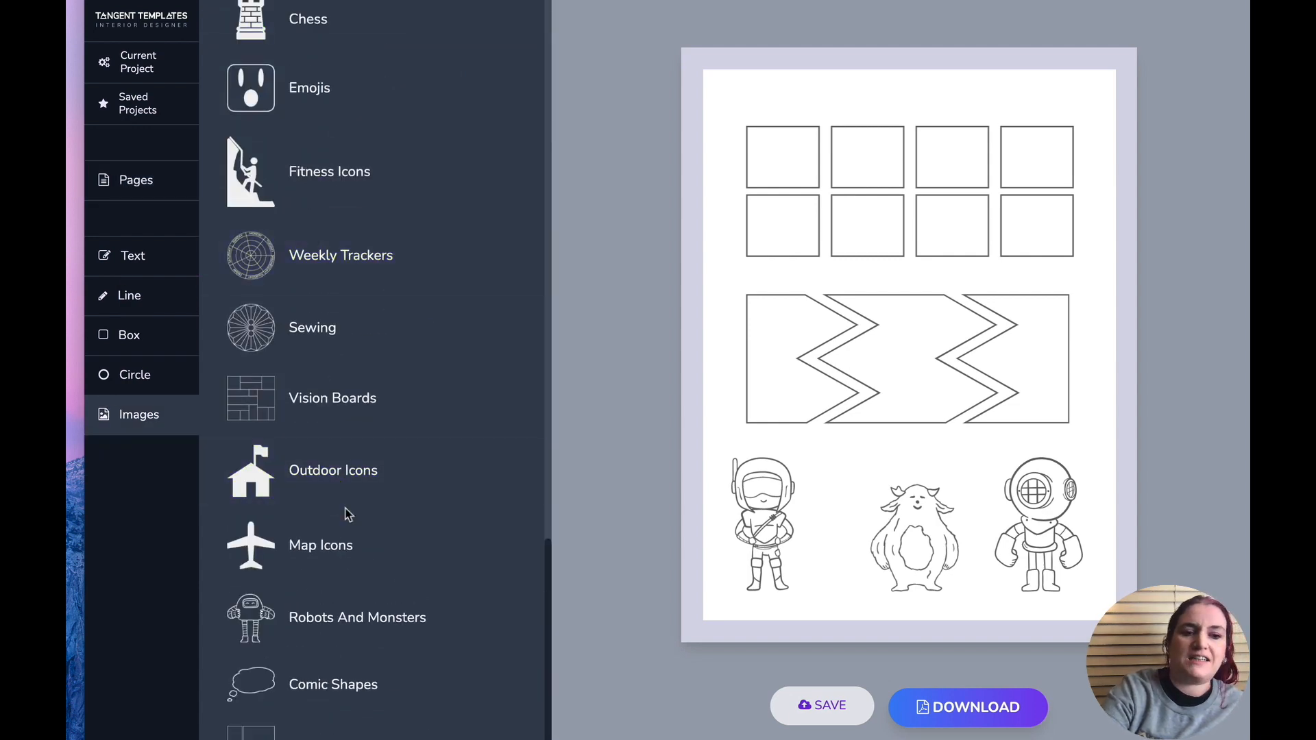
pyautogui.scroll(2, 345, 356)
pyautogui.click(344, 344)
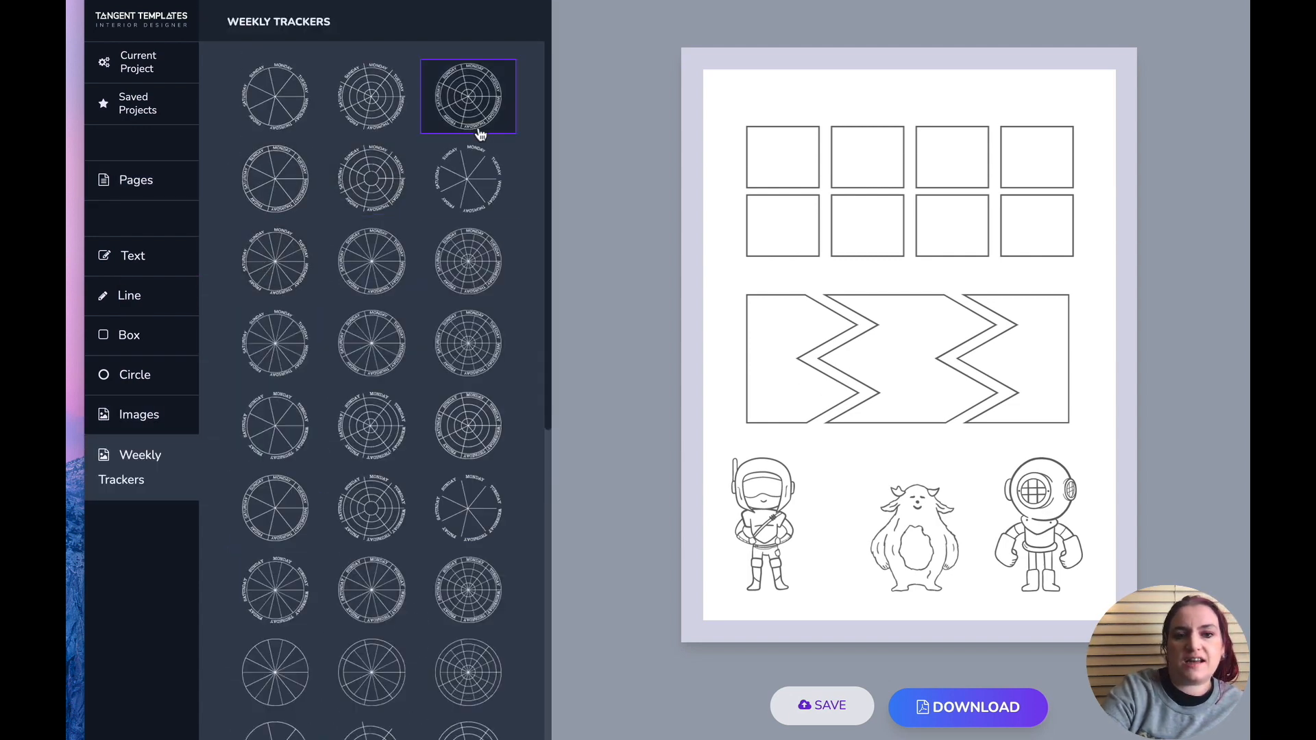
# - Replace page 5's eight-box grid with a ringed circular weekly tracker about 3.63" wide, about 1.62" from the page's left and 0.77" from its top
pyautogui.click(785, 140)
pyautogui.press('Delete')
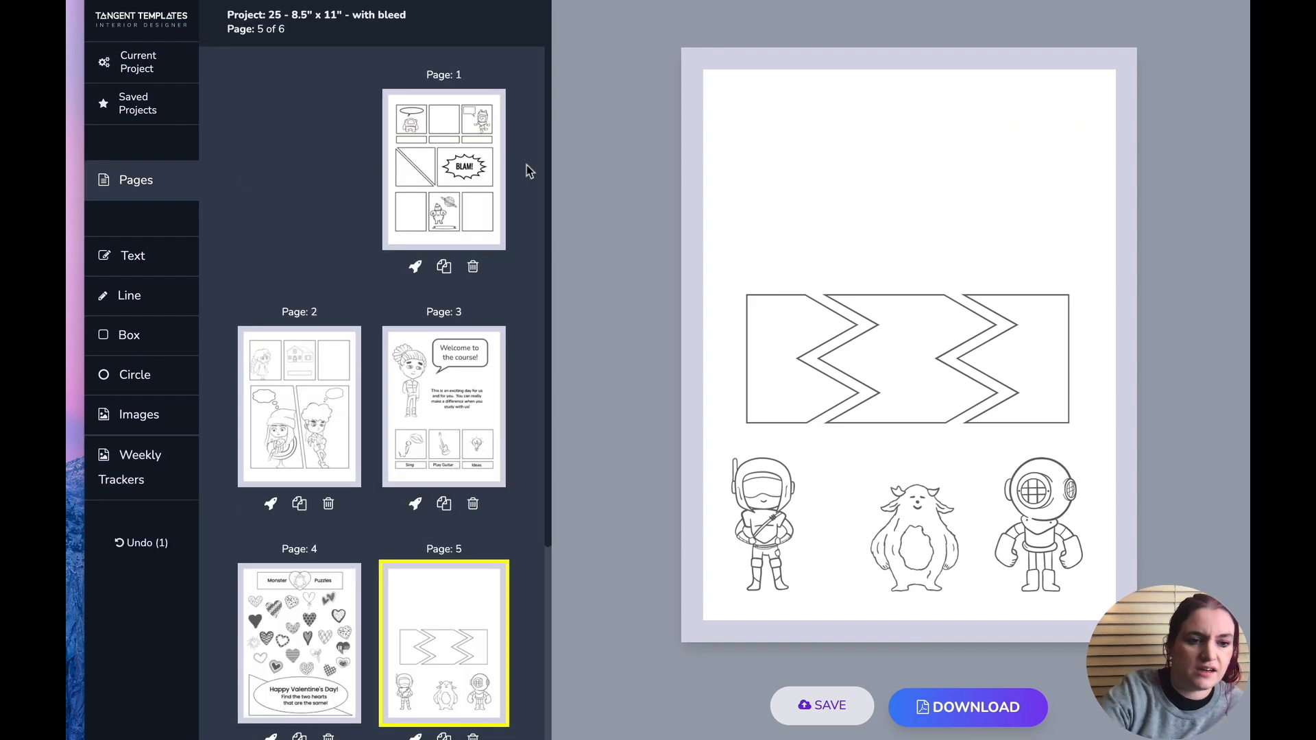
pyautogui.click(134, 455)
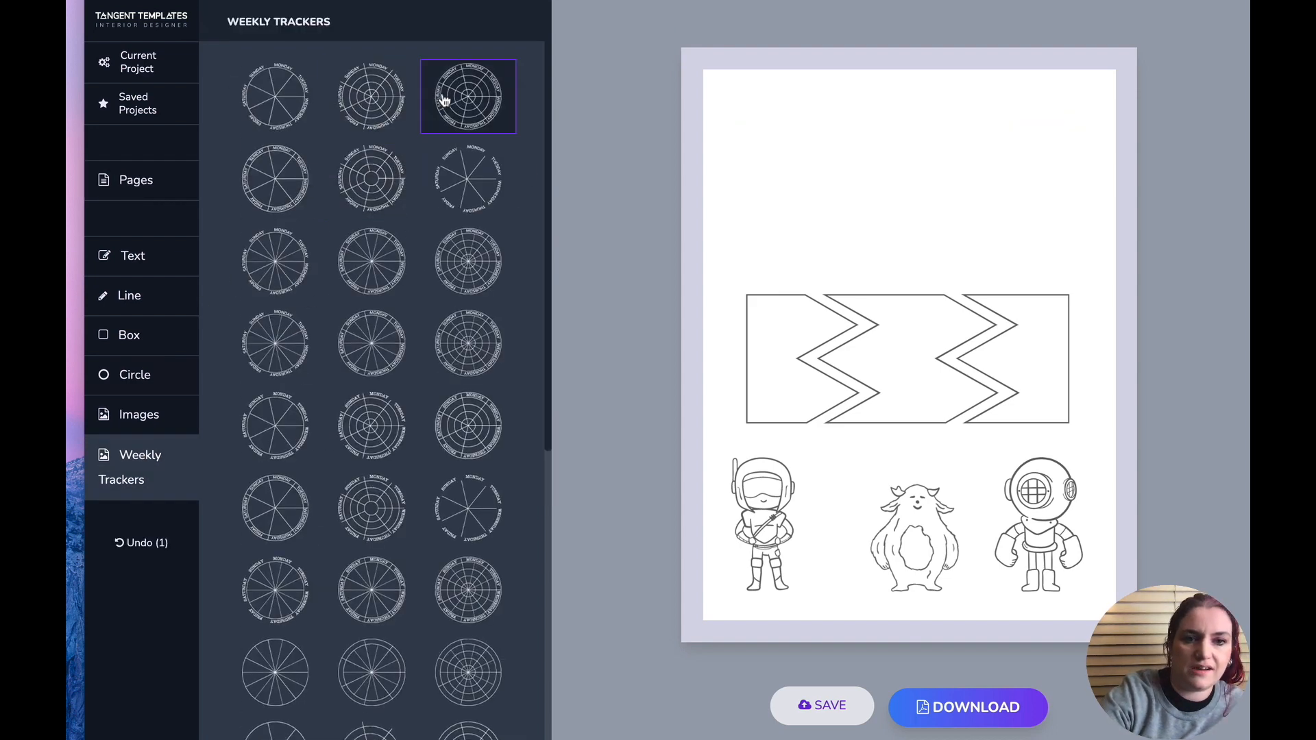
pyautogui.click(442, 99)
pyautogui.moveTo(973, 320); pyautogui.dragTo(970, 316)
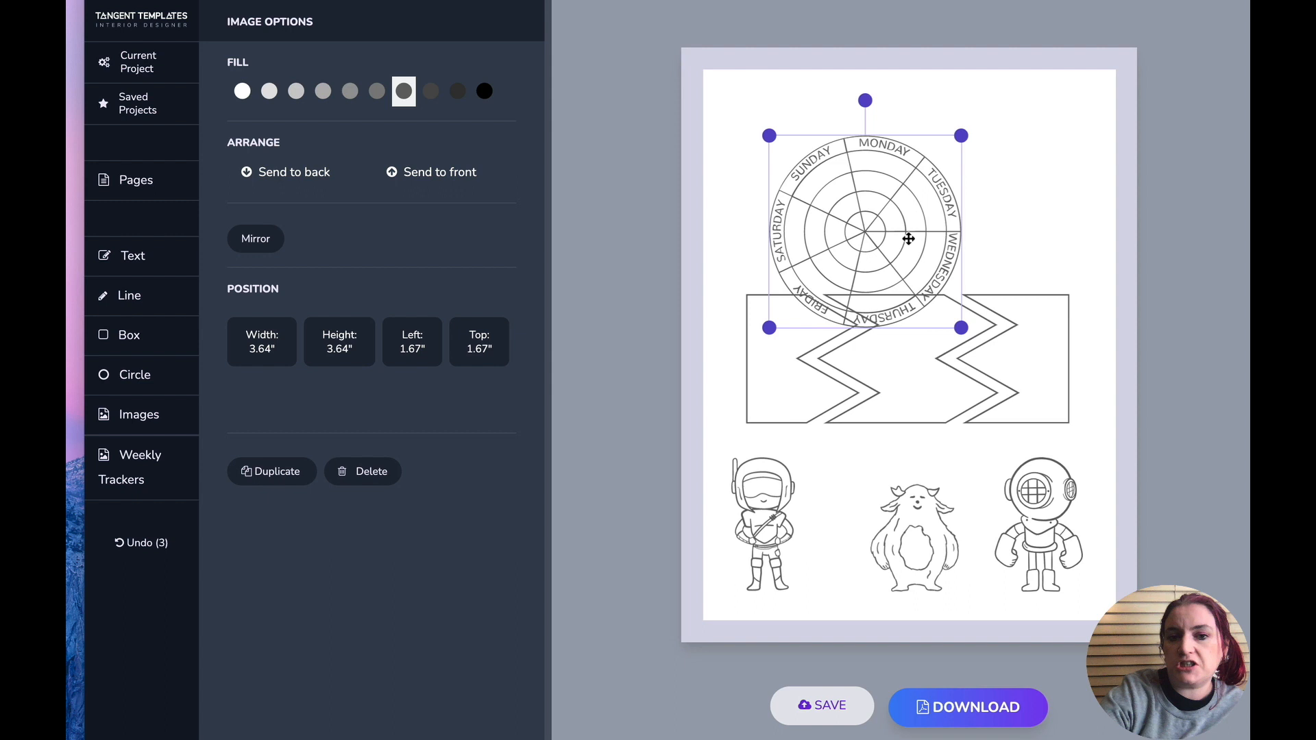
pyautogui.moveTo(910, 236); pyautogui.dragTo(904, 191)
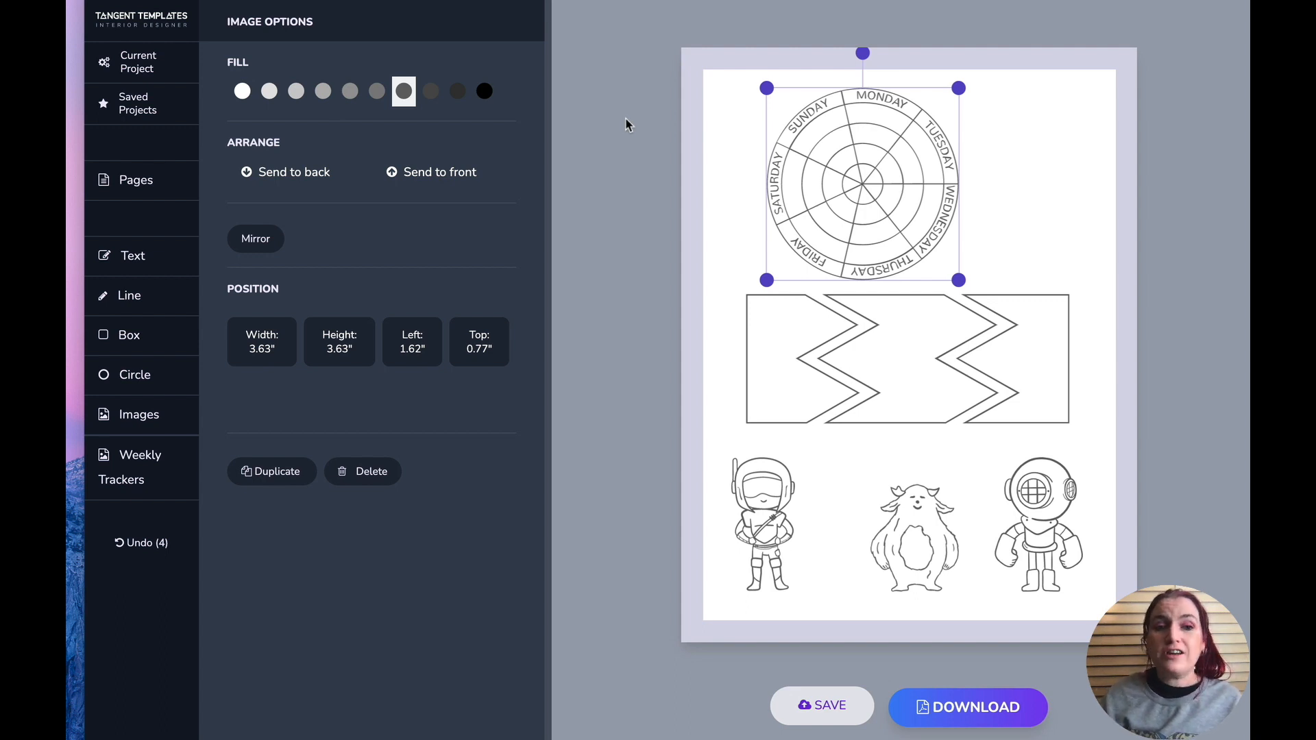
# - Look through the site's additional tools, open the PDF Inspector, and view the Tangent Builder's quick-start options
pyautogui.click(141, 25)
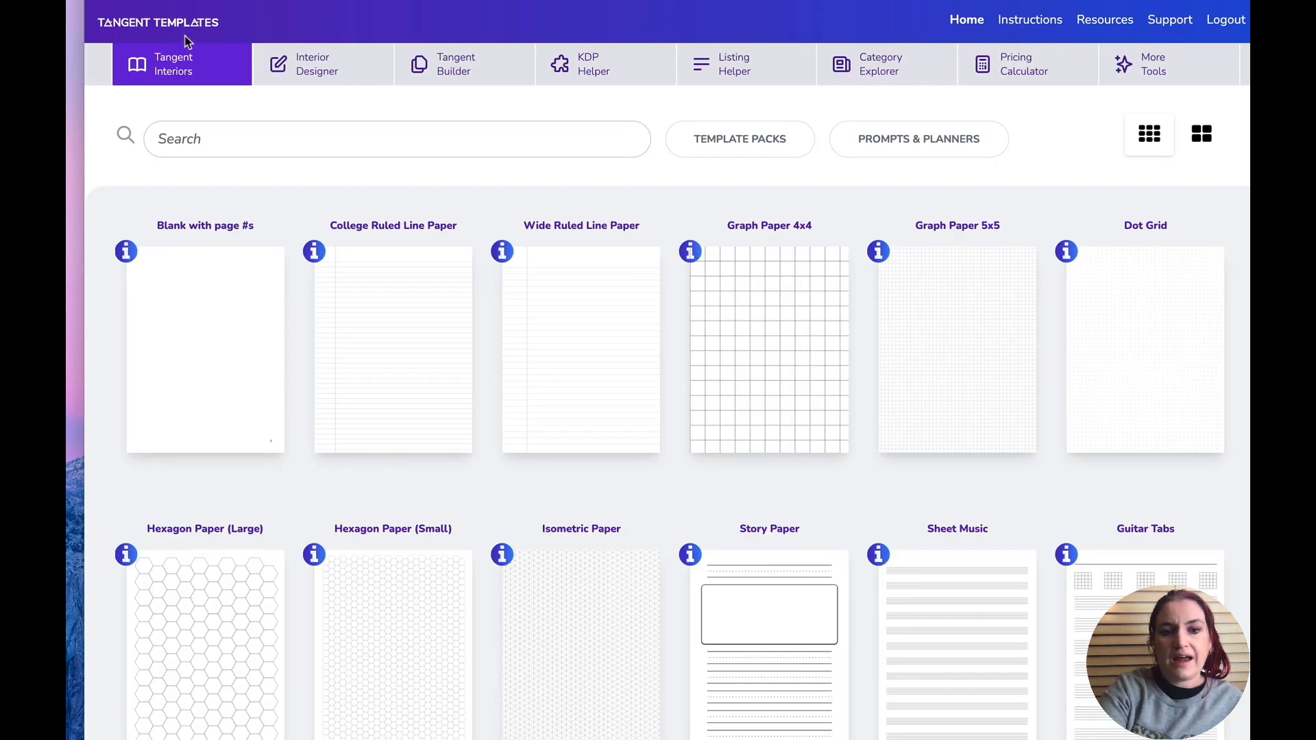
pyautogui.click(1154, 71)
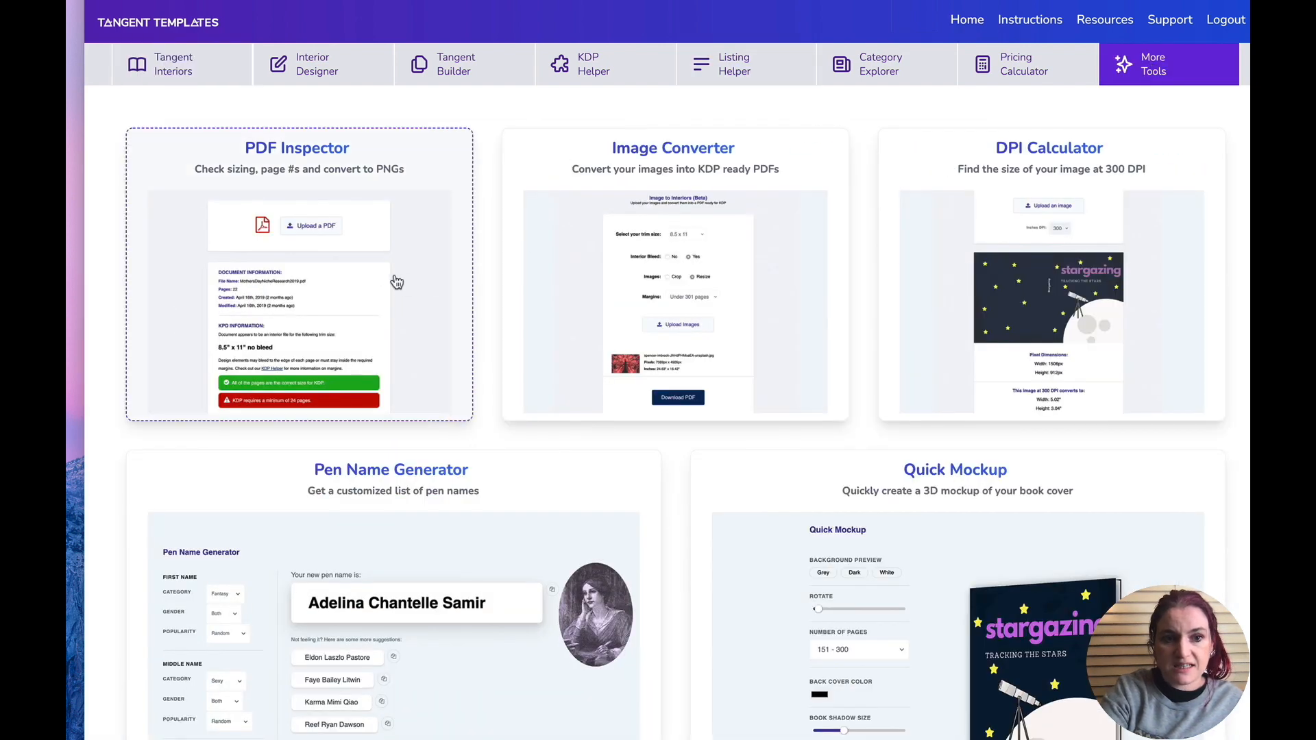
pyautogui.click(397, 282)
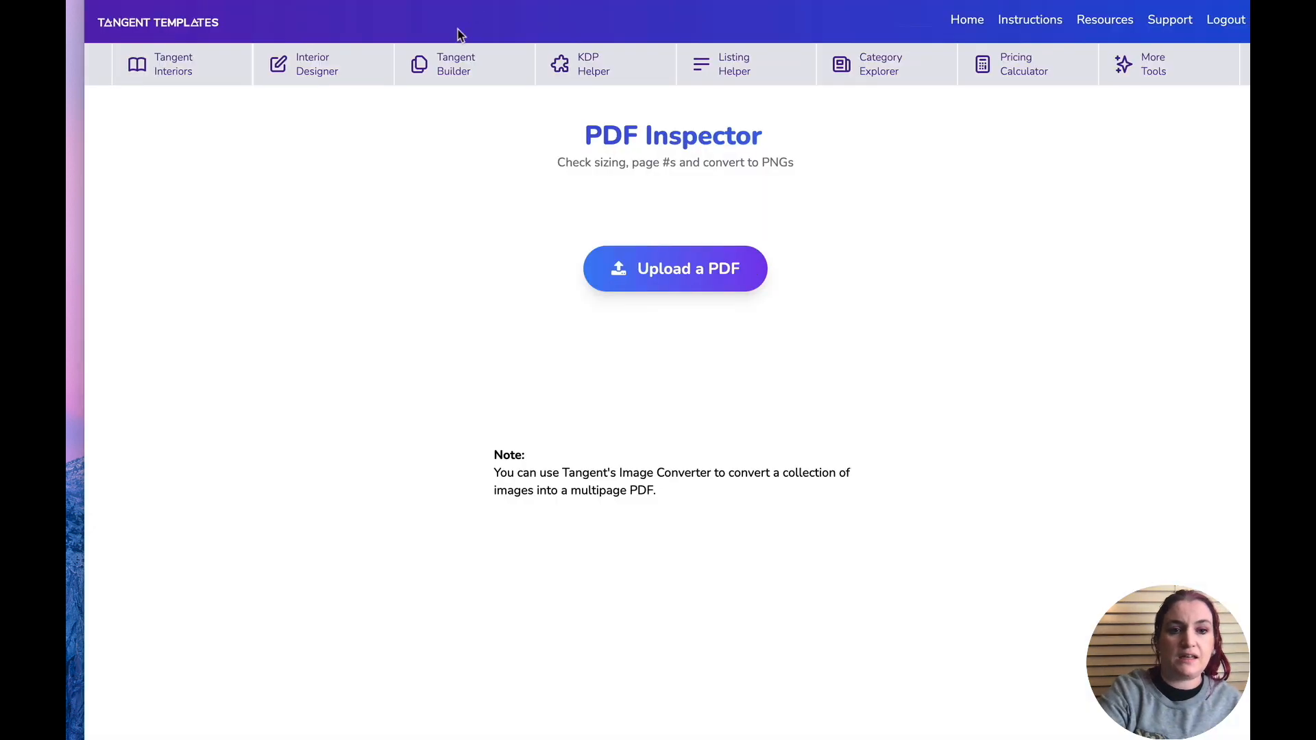
pyautogui.click(453, 64)
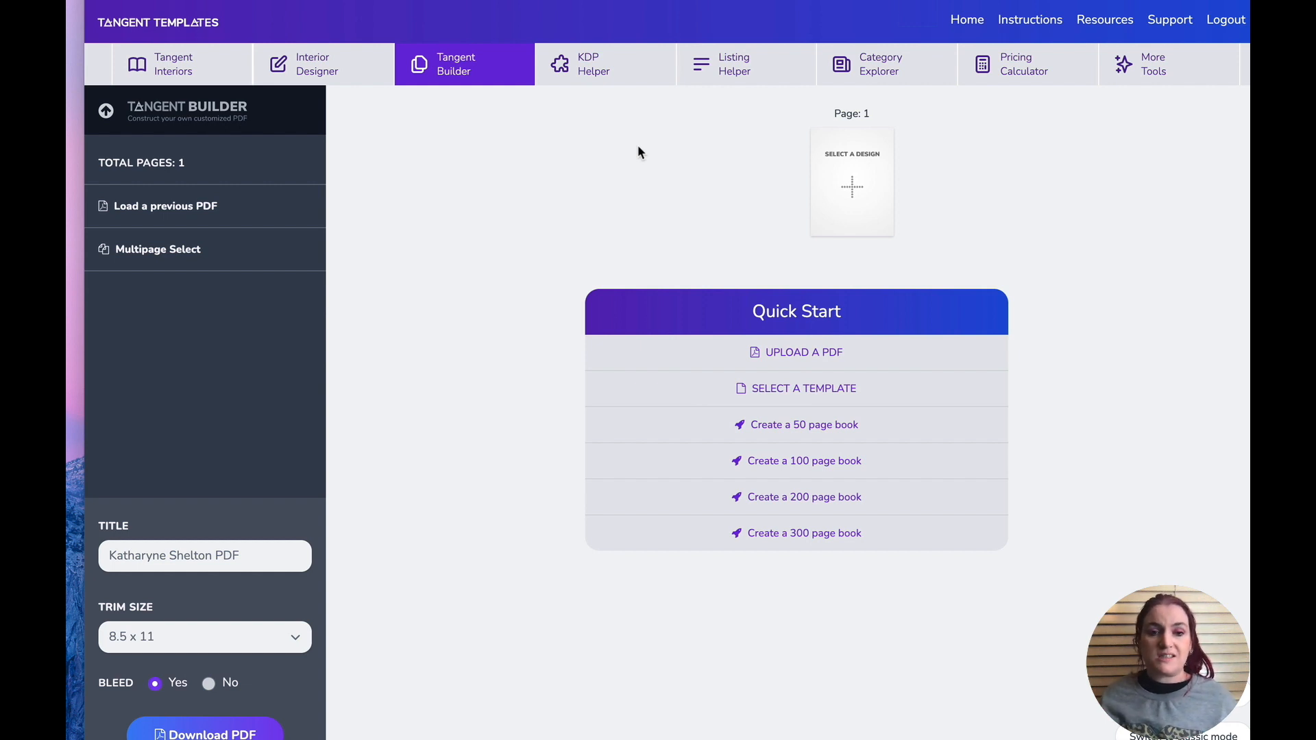
# - Browse the ready-made page templates in Tangent Interiors, including the graph, shorthand and handwriting papers
pyautogui.click(173, 66)
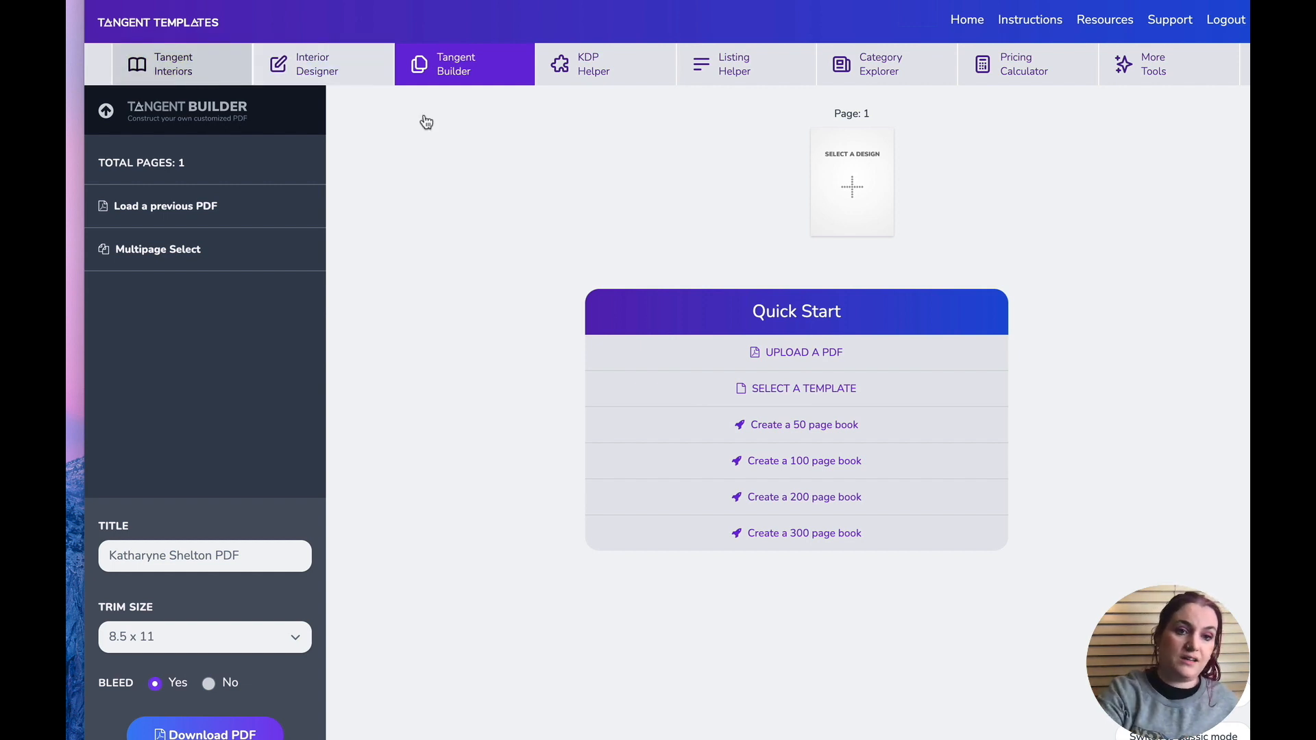
pyautogui.scroll(-2, 544, 210)
pyautogui.scroll(-20, 543, 210)
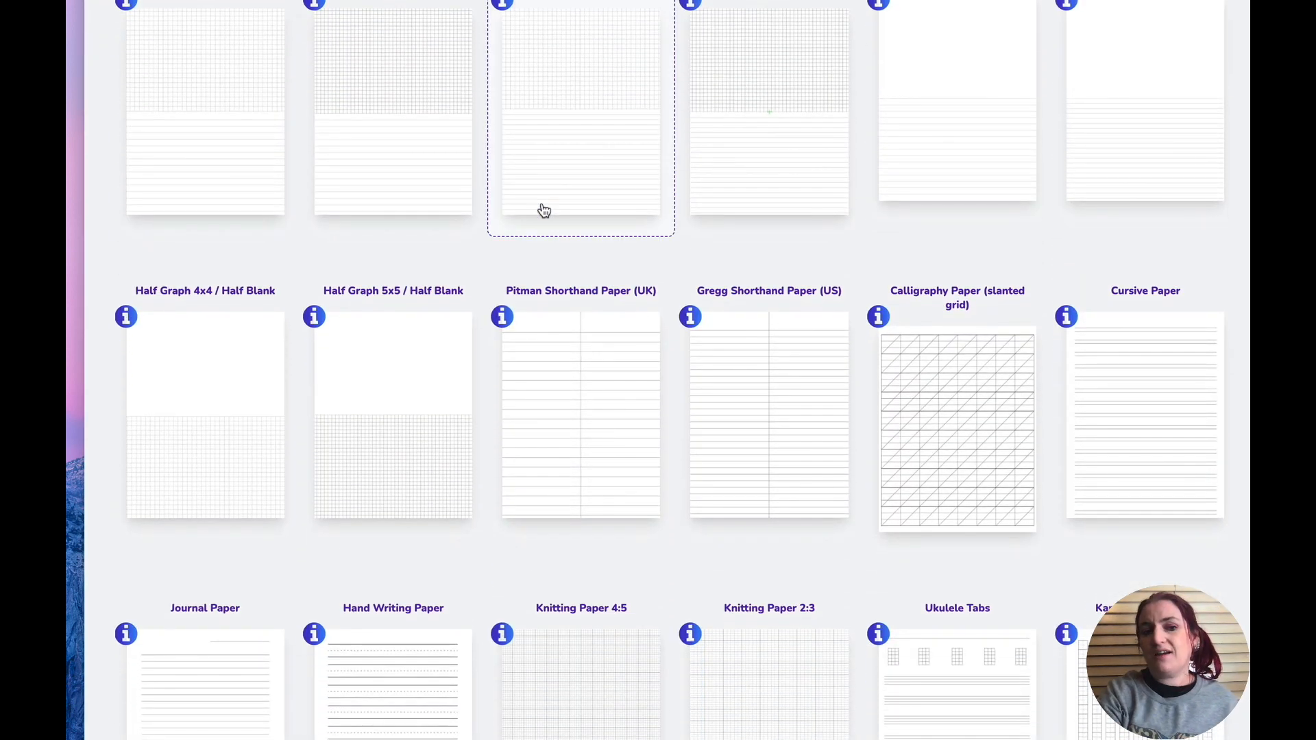
pyautogui.scroll(-1, 543, 211)
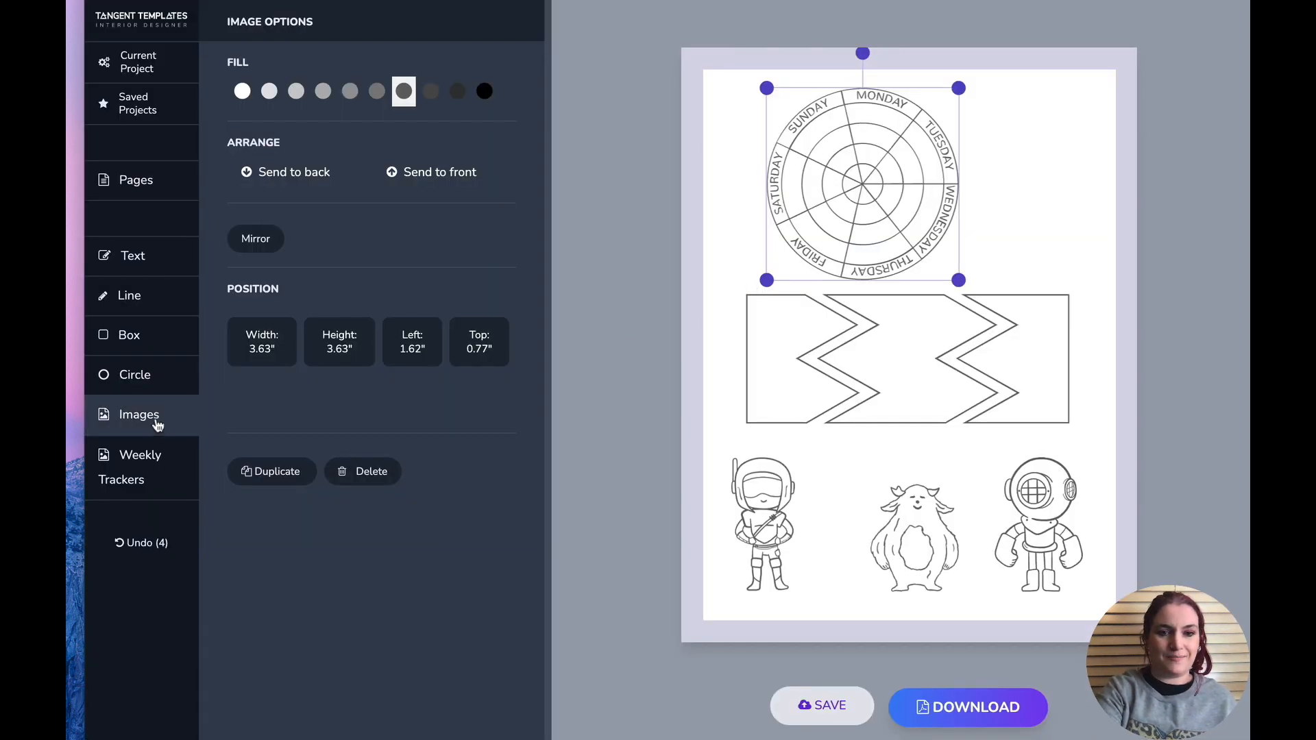
# - Return to the Interior Designer project and open page 1 to review its comic layout
pyautogui.click(137, 178)
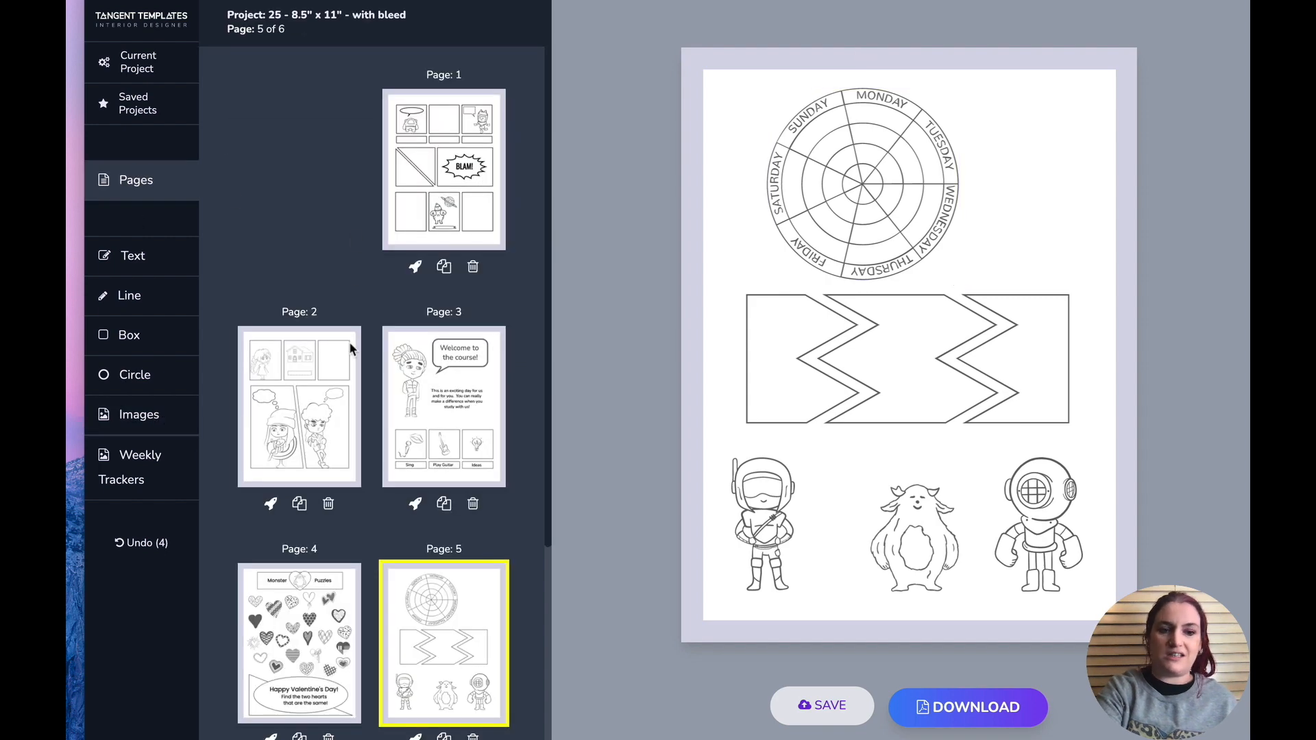
pyautogui.click(436, 235)
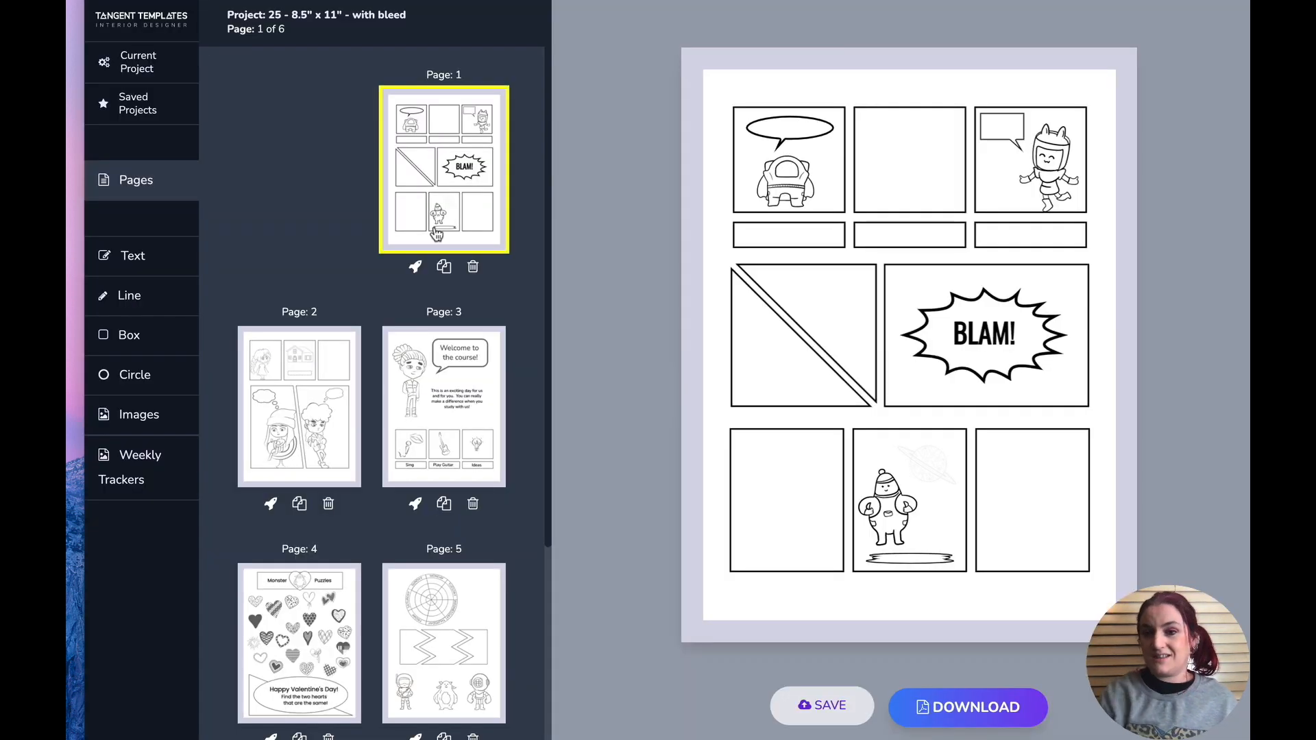